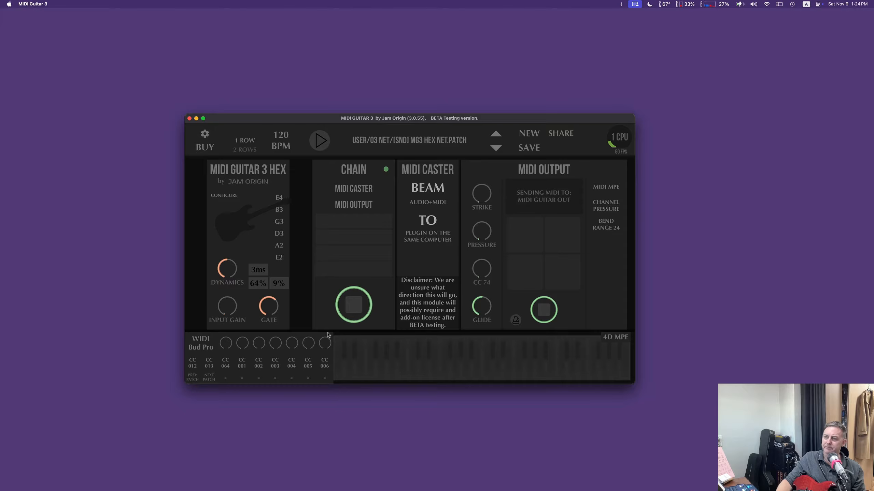
Set the foot controller to Any MIDI Controller and select the MIDI Guitar Hex tracker
left_click(207, 348)
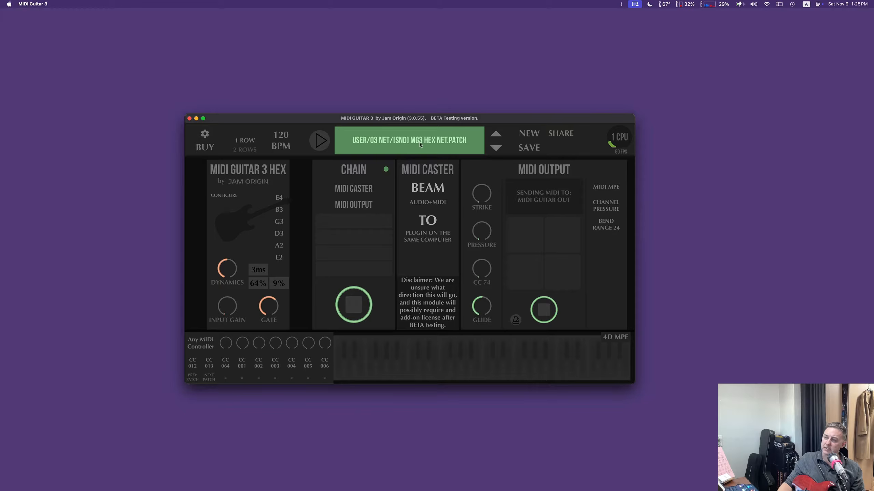
left_click(205, 135)
left_click(394, 200)
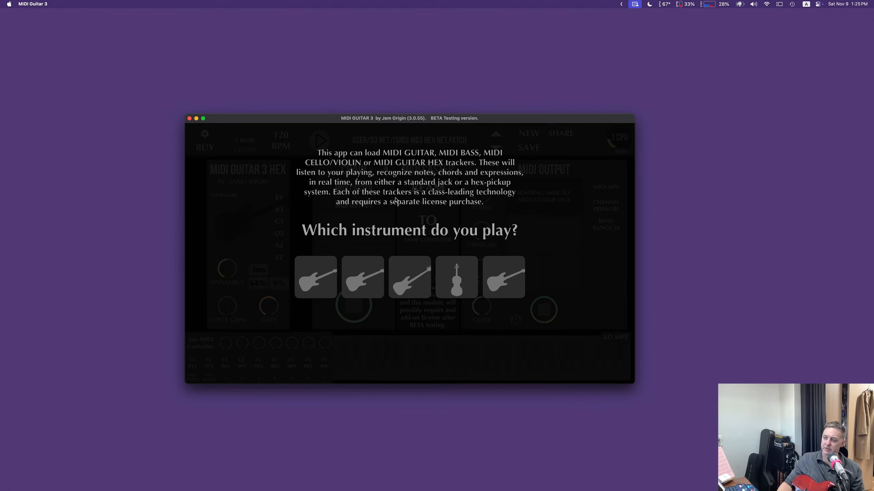
left_click(363, 279)
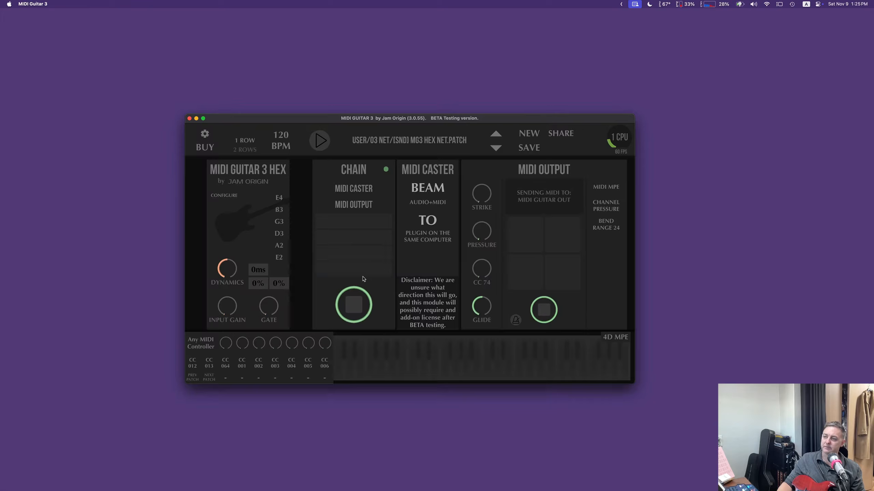
Set the audio output device to none, keeping SY-1000 as the input device, and apply the audio settings
left_click(203, 135)
left_click(344, 220)
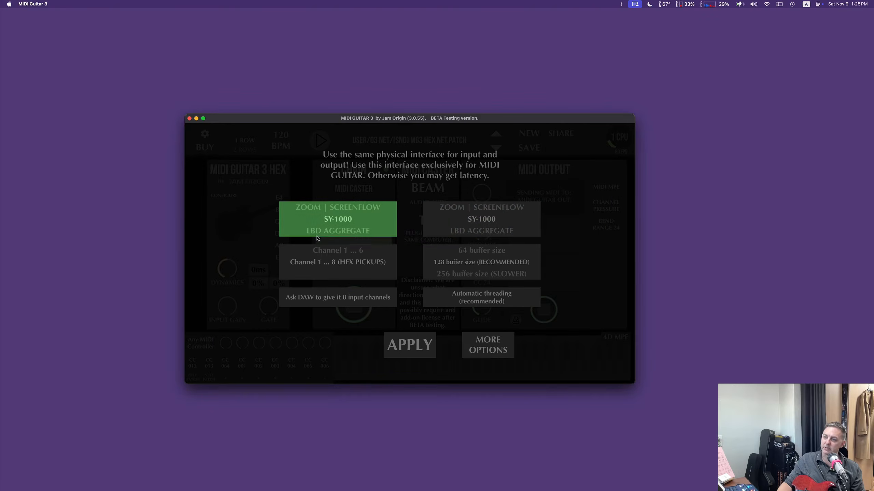
left_click_drag(476, 220, 468, 390)
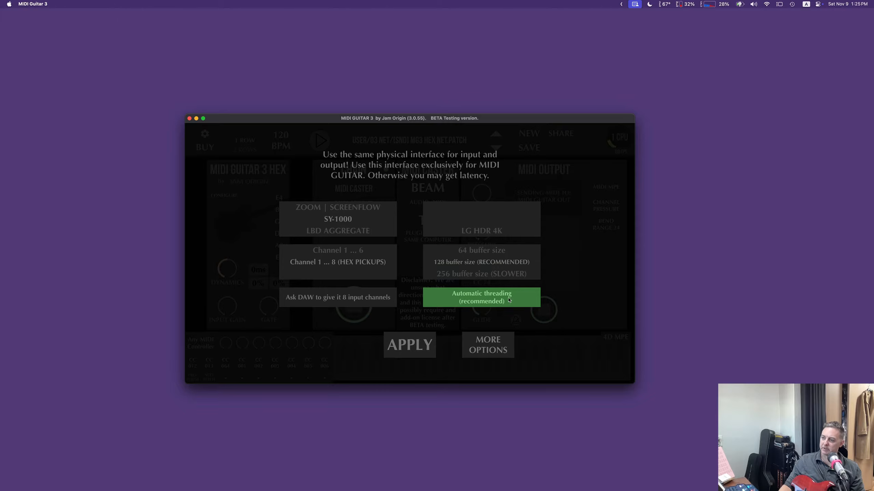
left_click(416, 347)
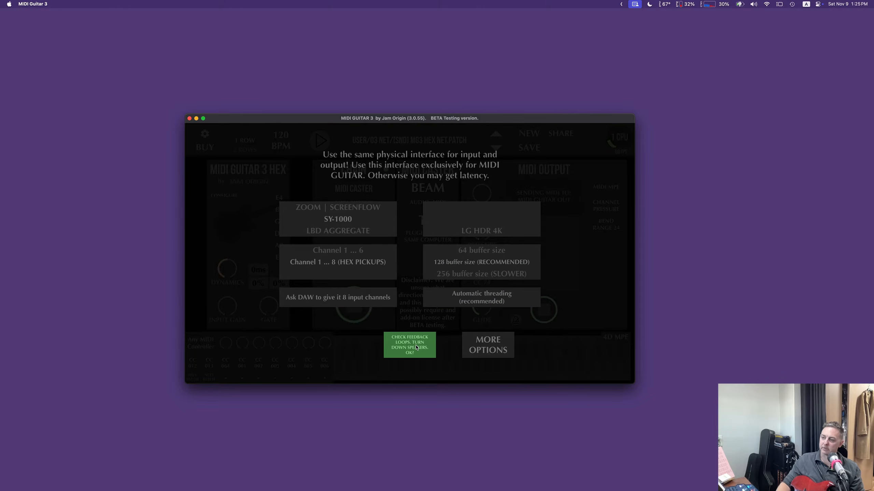
left_click(417, 347)
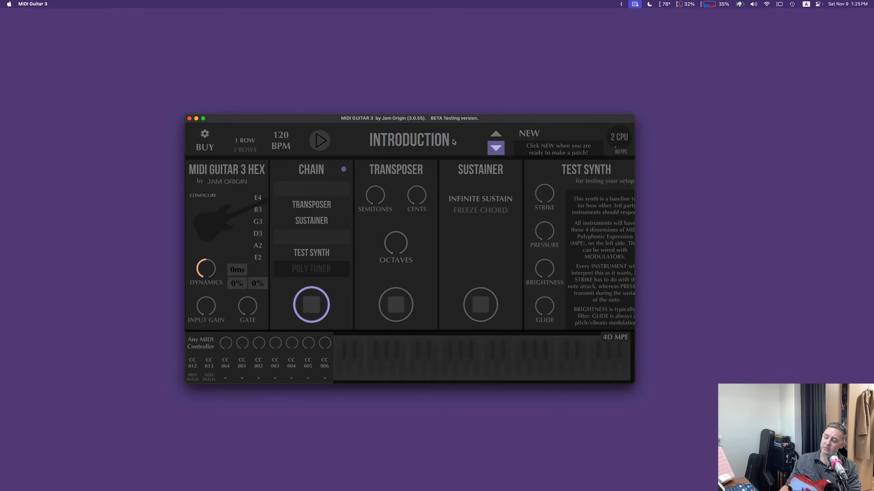
Load the user patch [SND] MG3 HEX NET from the 03 NET folder
left_click(404, 143)
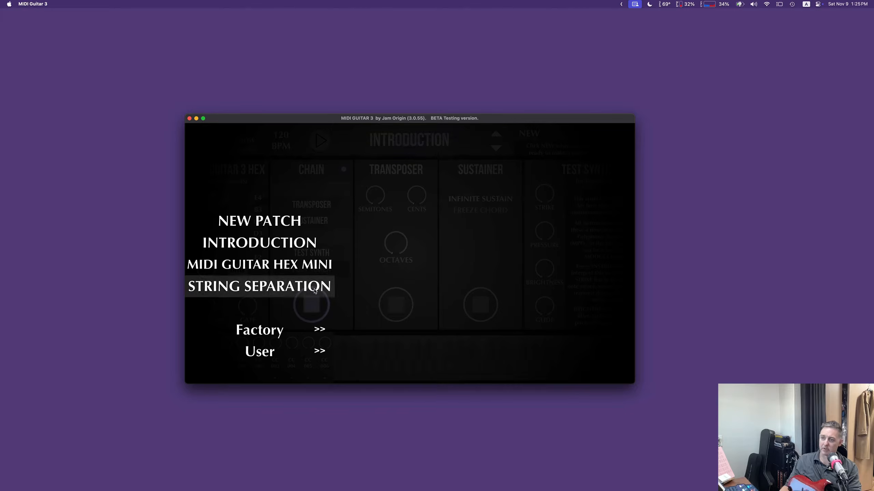
mouse_move(279, 354)
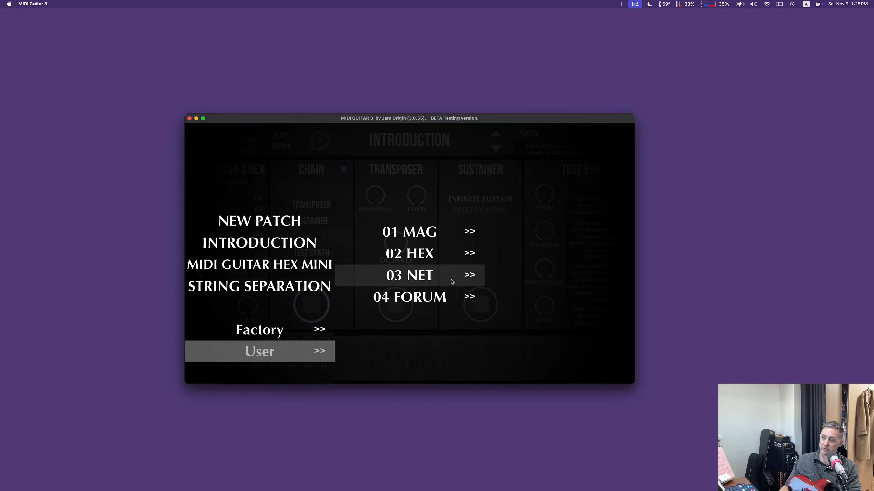
mouse_move(453, 276)
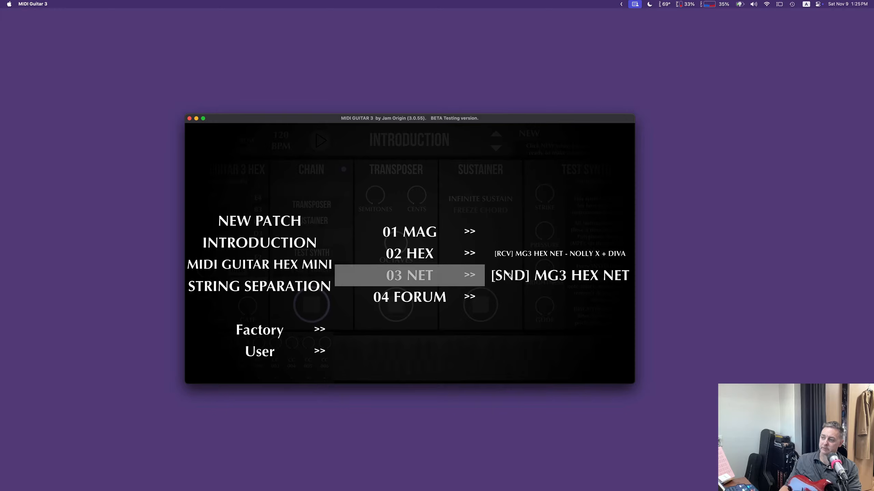
left_click(564, 277)
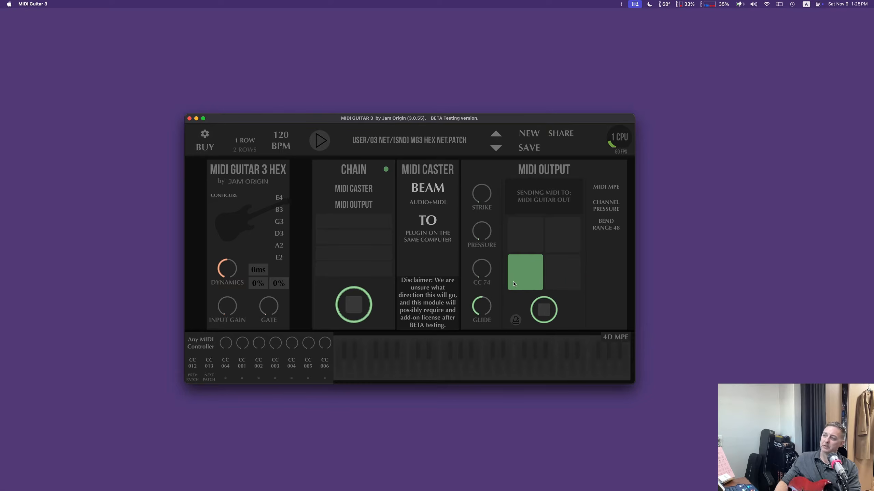
Set the audio device's sample rate to 48000 Hz and close the audio device settings
left_click(416, 243)
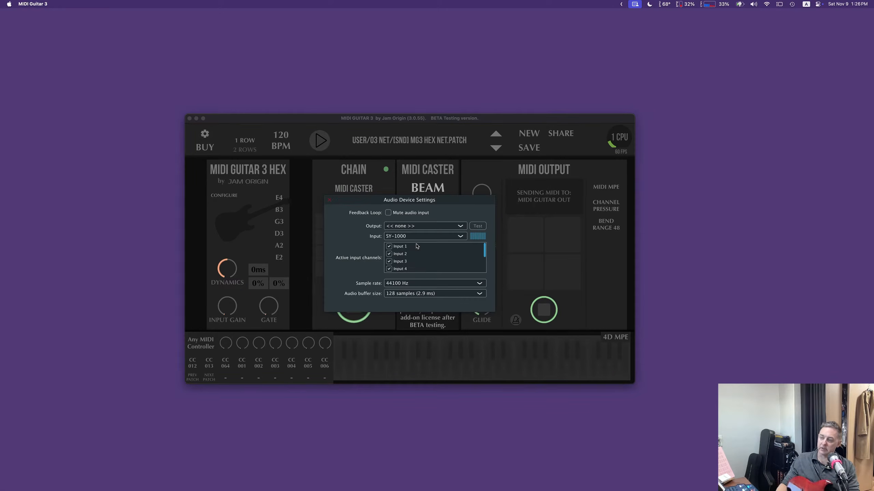
left_click(403, 285)
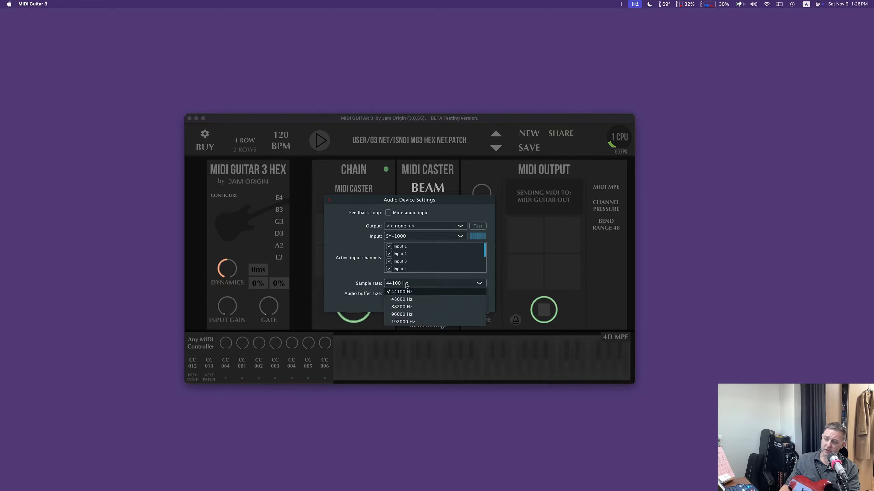
left_click(406, 300)
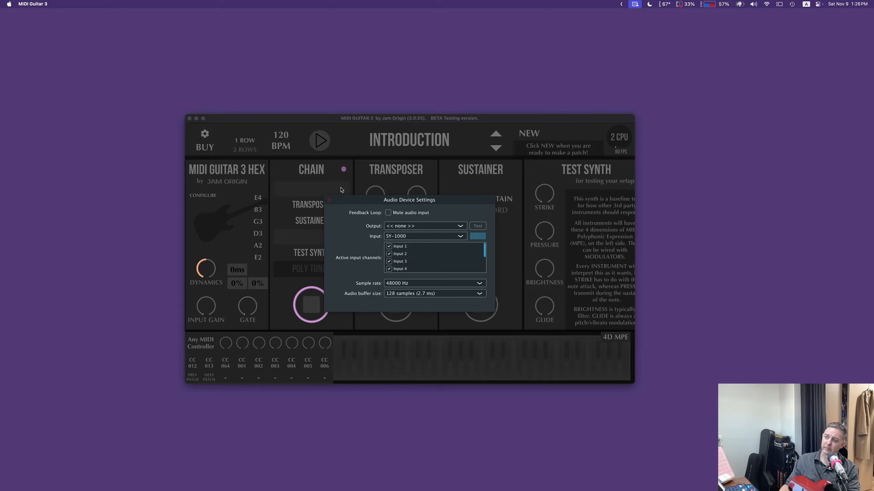
left_click(330, 200)
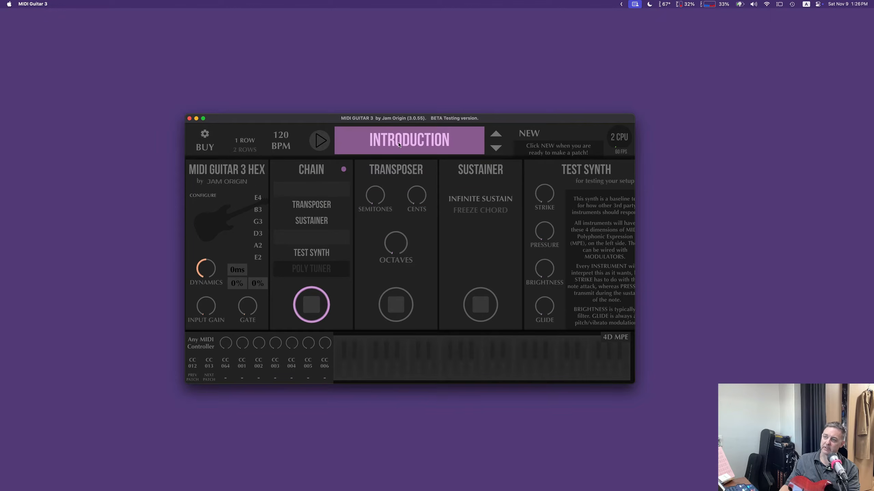
Reload the [SND] MG3 HEX NET patch from the user folder 03 NET
left_click(398, 145)
left_click(265, 351)
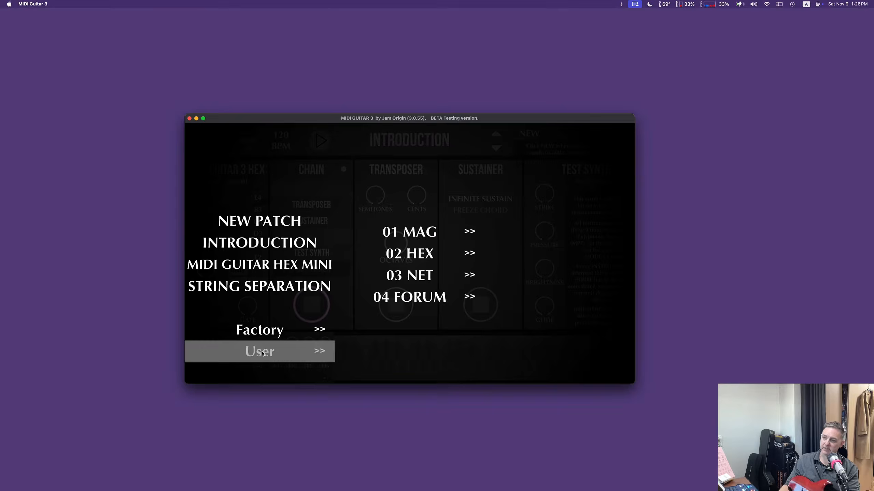
left_click(445, 279)
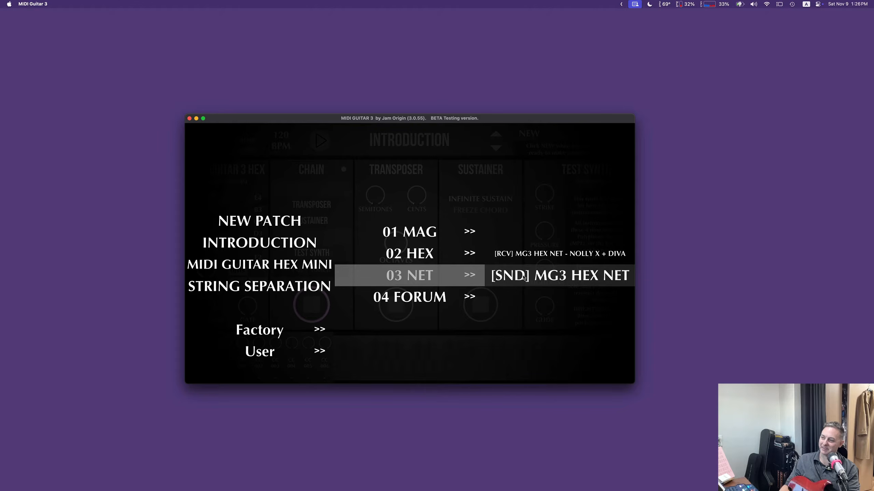
left_click(543, 274)
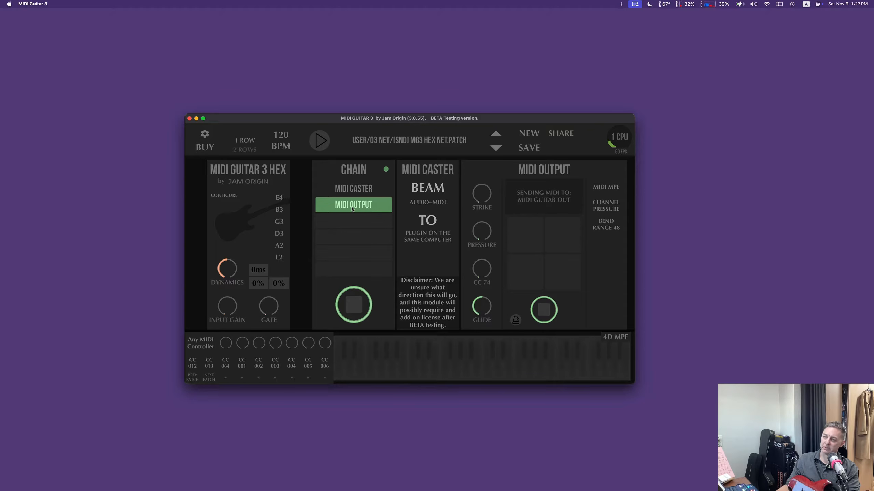
Look up where MIDI Caster is found among the Tools modules for the first chain slot, leaving the chain as it is
left_click(354, 189)
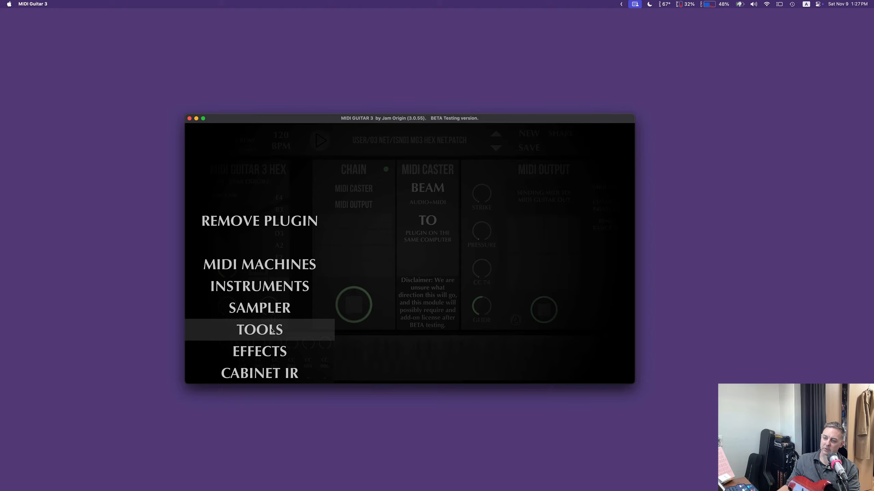
scroll(272, 334, "down", 1)
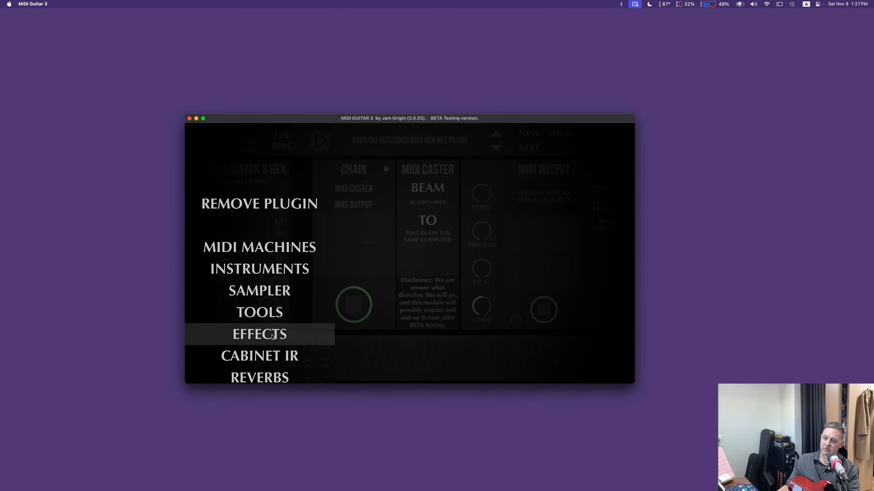
scroll(272, 336, "down", 1)
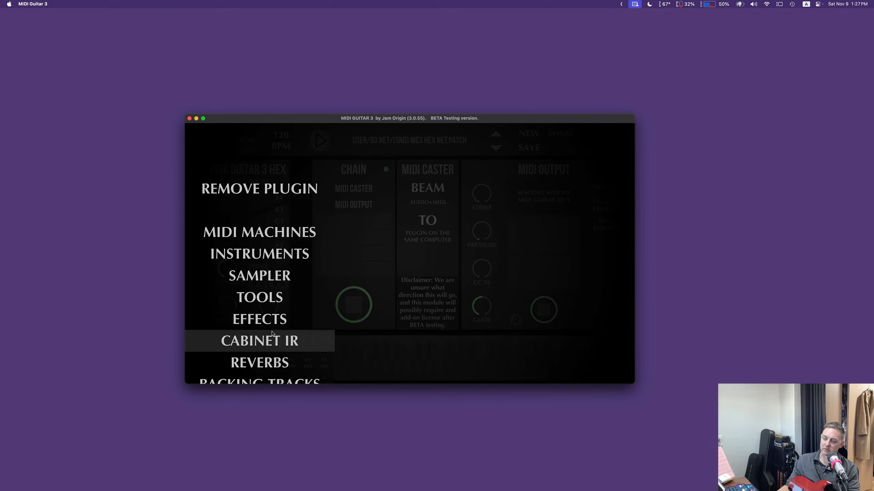
left_click(270, 302)
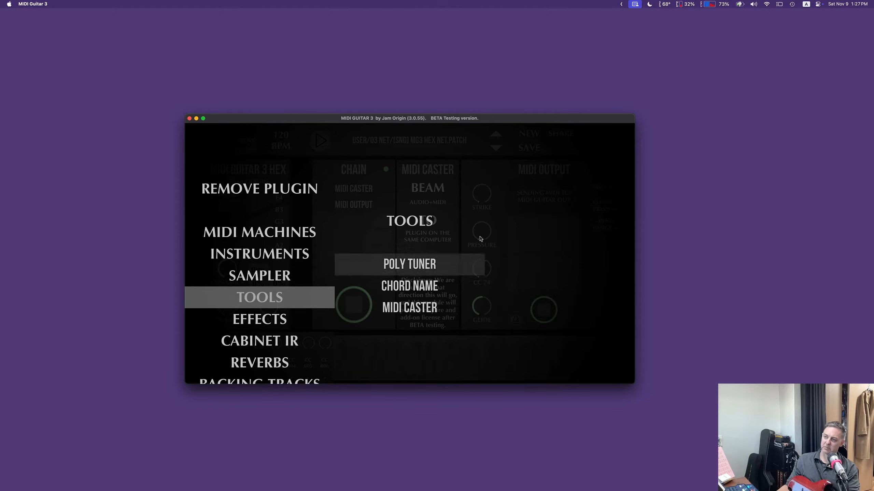
left_click(480, 239)
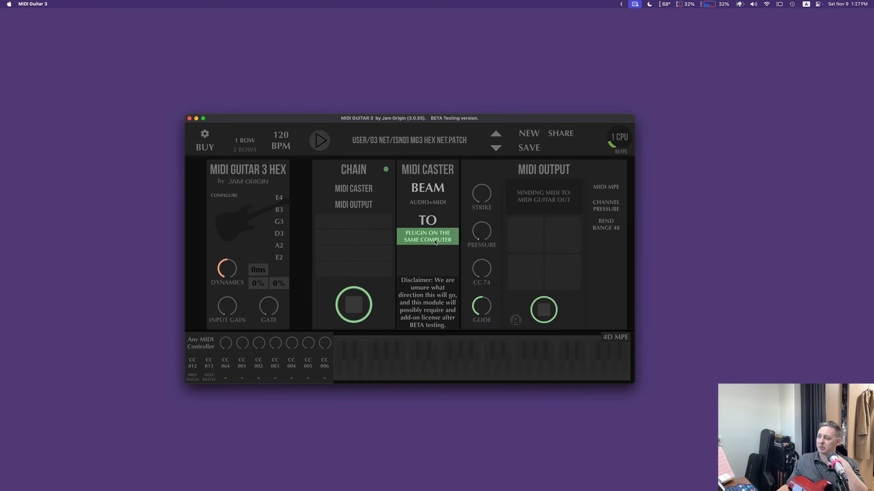
Check the hex tracker's string channel configuration and review the plugin settings, including the networking option
left_click(223, 196)
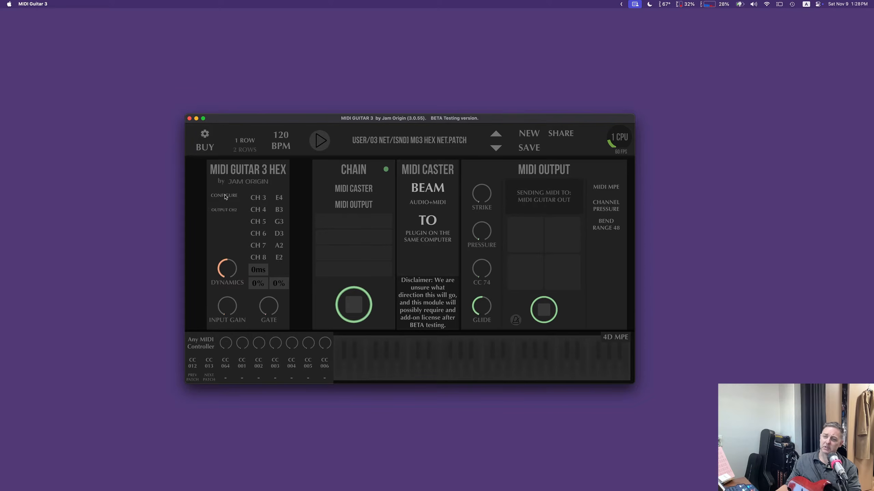
left_click(226, 196)
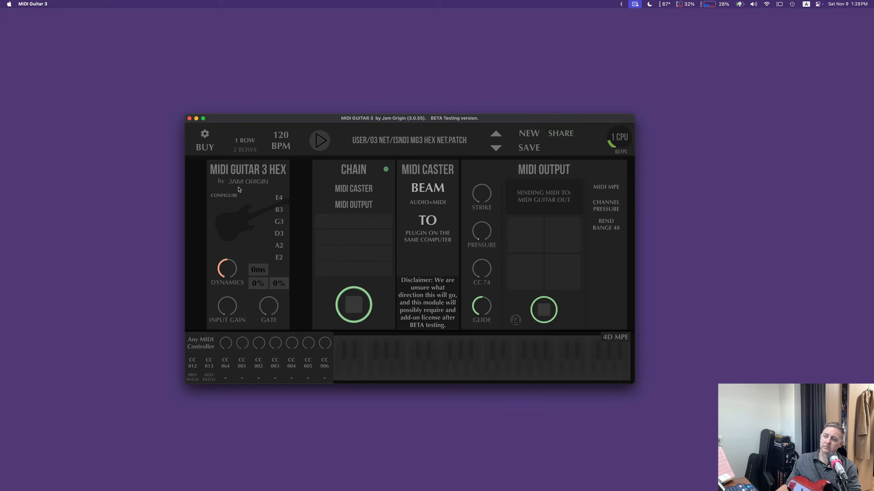
left_click(205, 136)
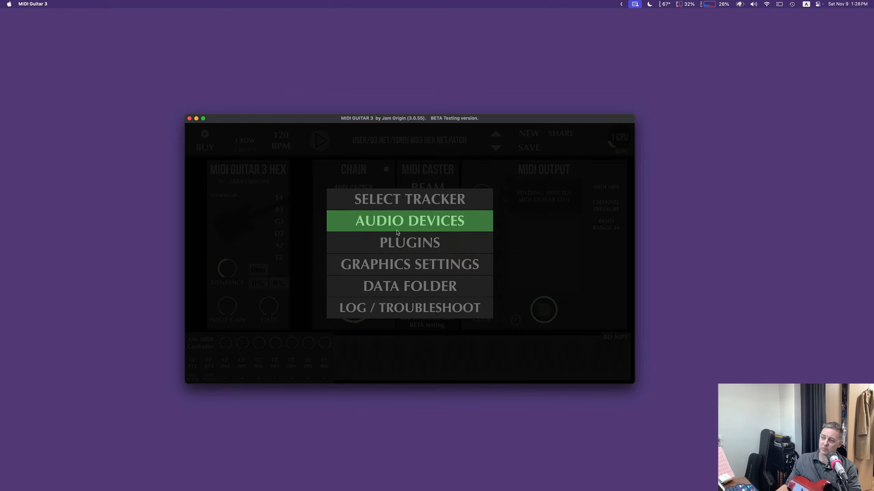
left_click(400, 241)
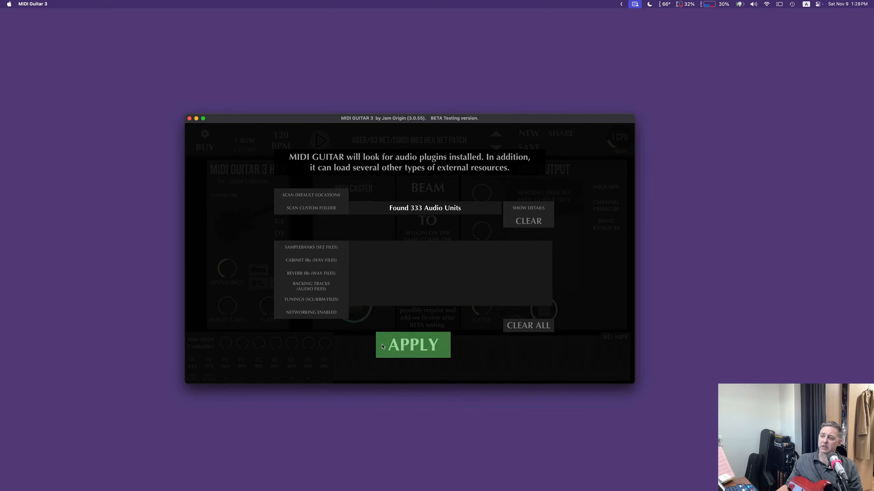
key("Escape")
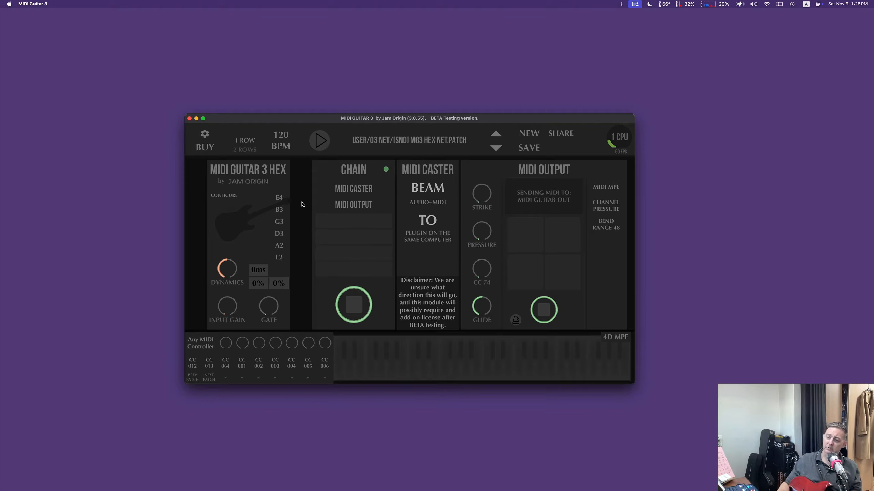
Switch to Bitwig Studio, set the audio block size to 512 samples, apply the change and close the settings
key("ctrl+Right")
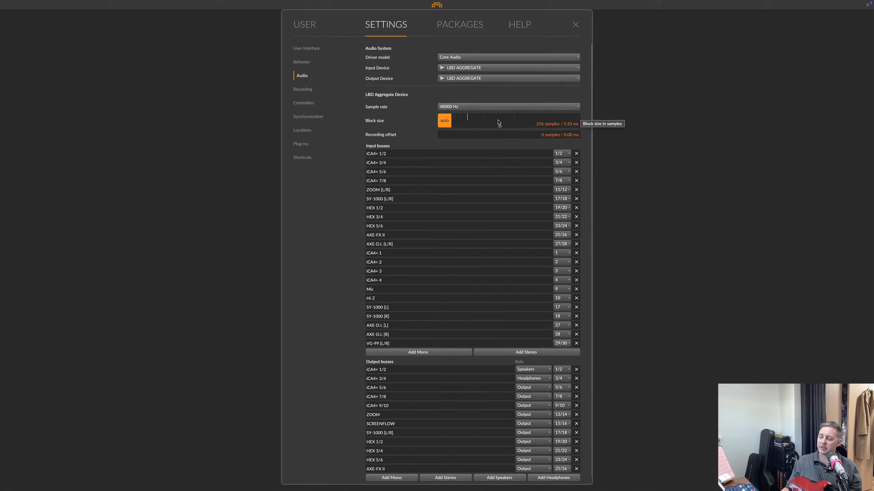
left_click(471, 119)
left_click_drag(470, 119, 481, 119)
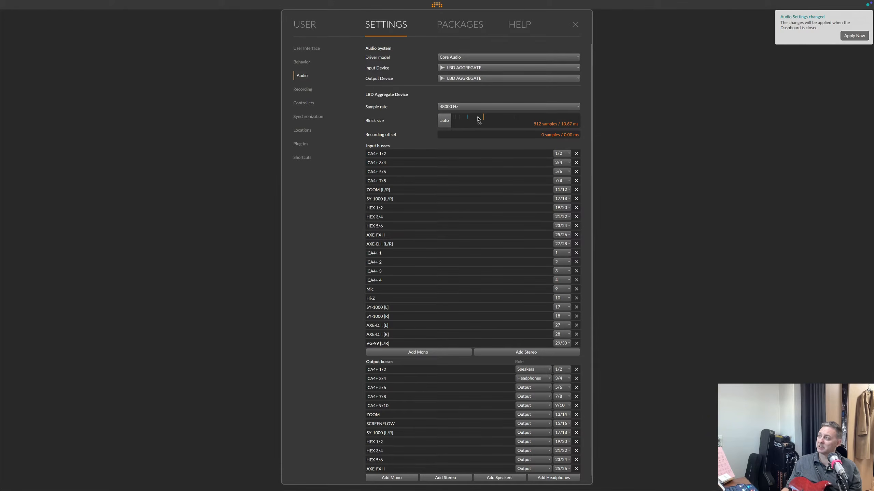
left_click(847, 36)
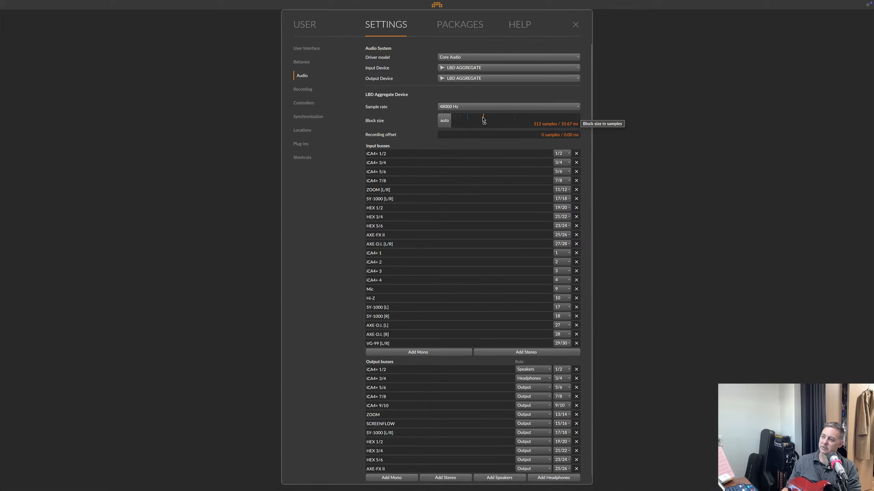
left_click(575, 25)
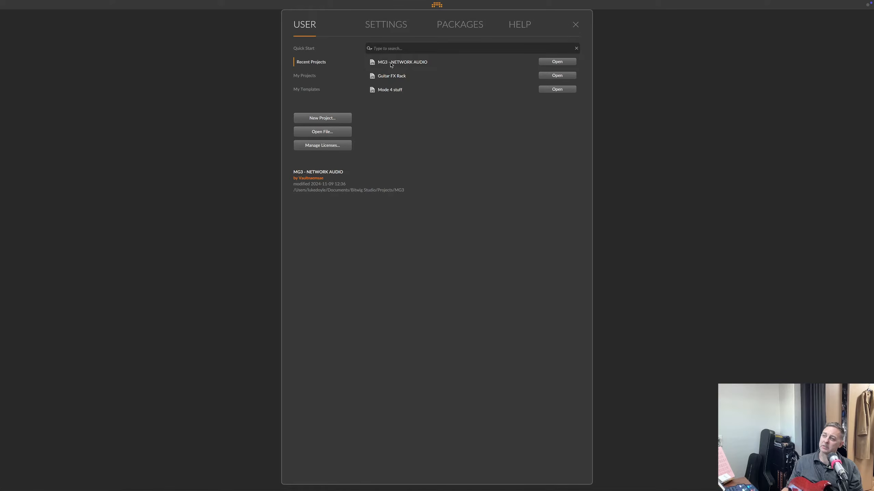
Open the recent project MG3 - NETWORK AUDIO and show the MIDI Guitar 3 plugin window on the MG3 NET RCV track
left_click(557, 63)
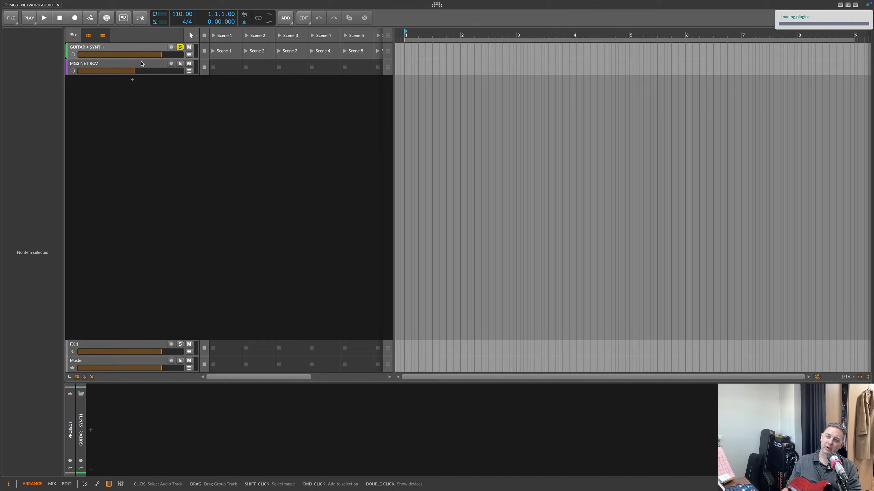
left_click(141, 64)
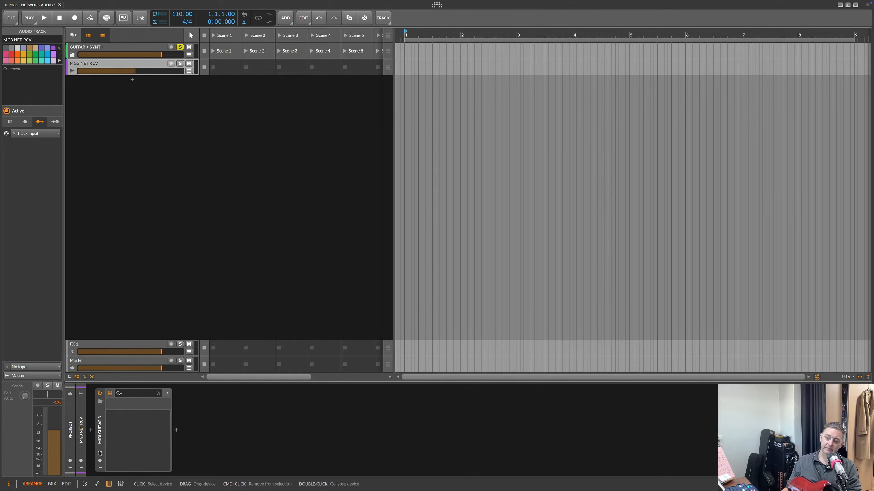
left_click(100, 454)
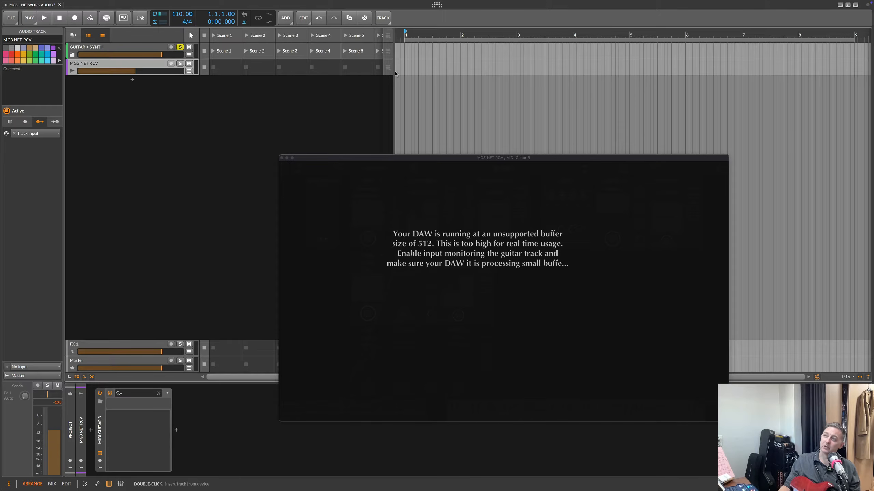
Switch the audio block size back to automatic in the audio settings and close the settings
left_click(437, 5)
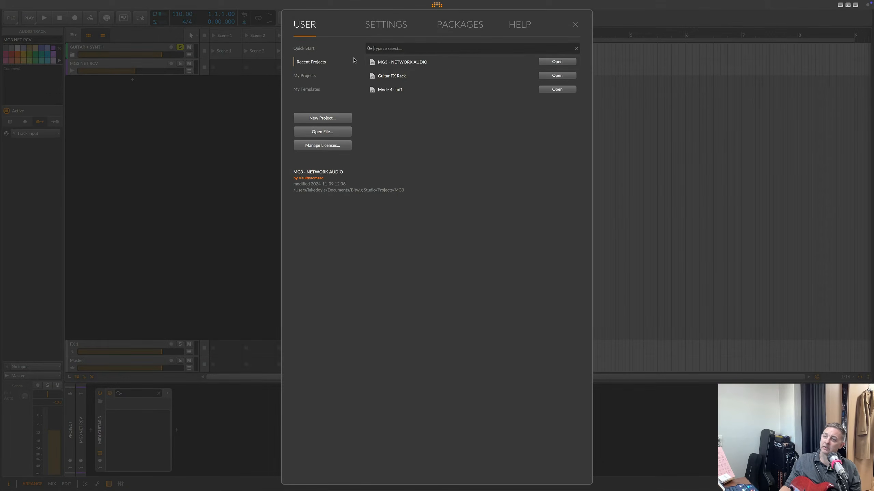
left_click(389, 28)
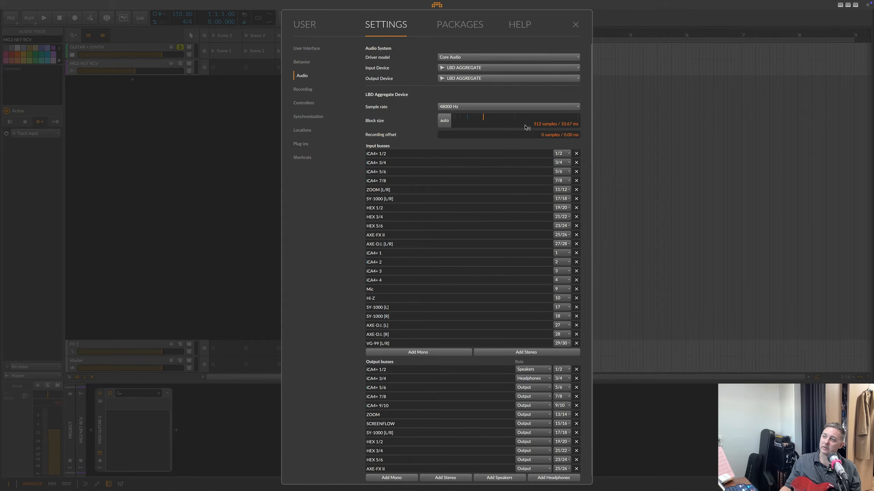
left_click(443, 121)
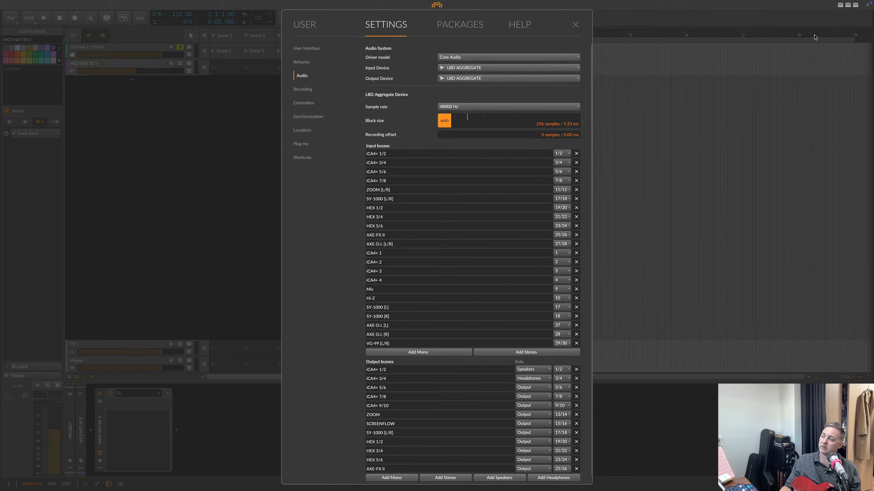
left_click(575, 25)
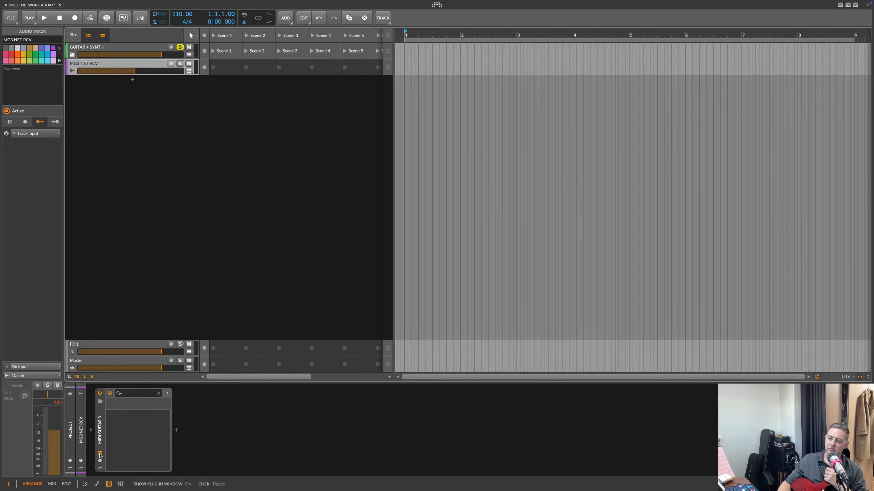
Show the MIDI Guitar 3 plugin window of the MG3 NET RCV track, move it higher and dismiss the development version notice
left_click(100, 454)
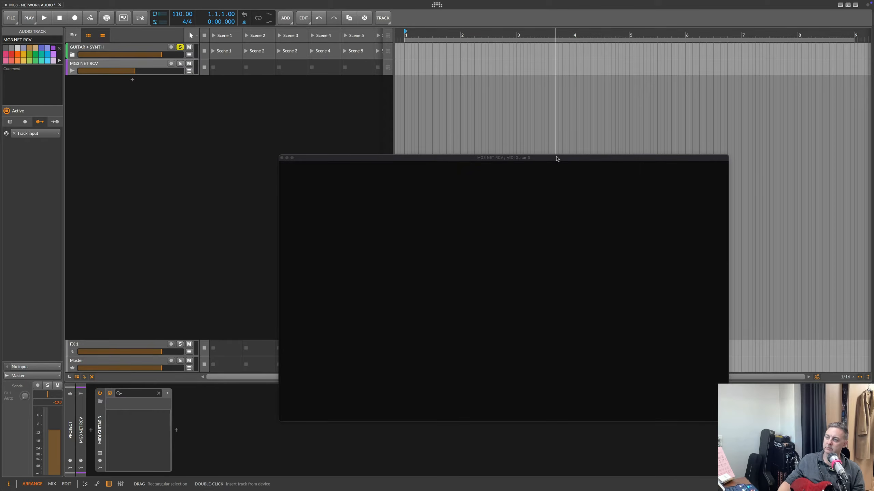
left_click_drag(557, 161, 547, 98)
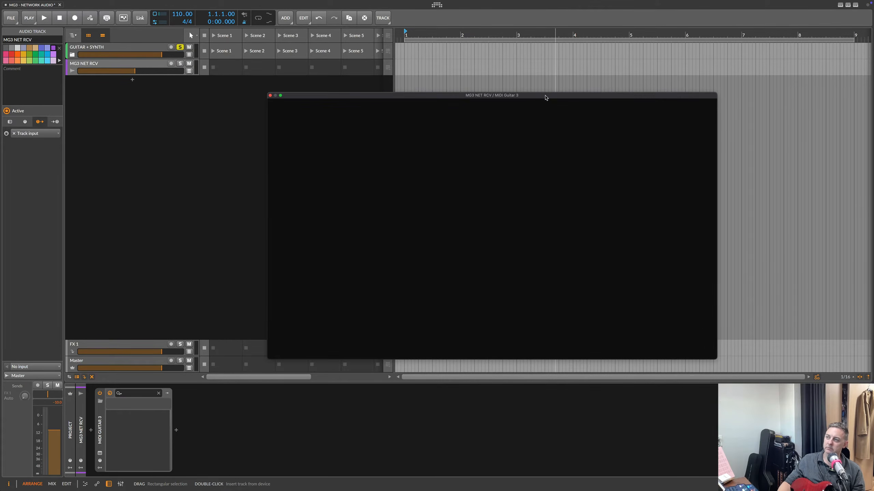
left_click(492, 251)
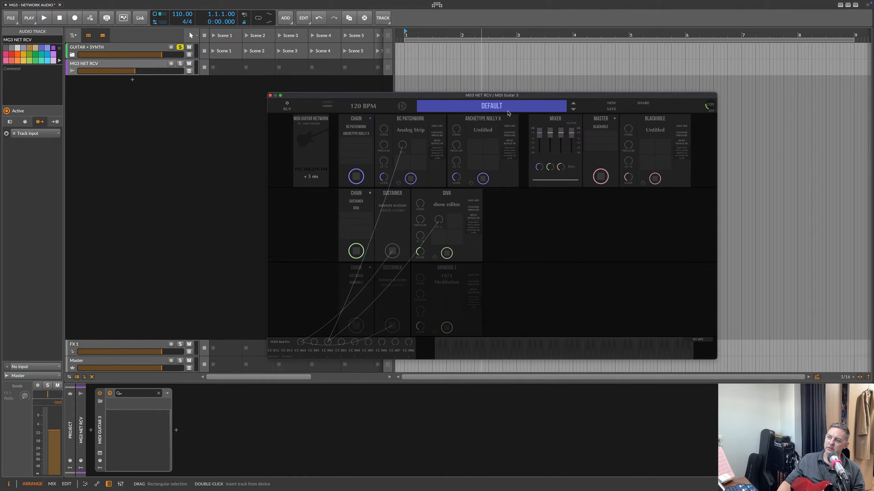
Load the user patch [RCV] MG3 HEX NET - NOLLY X + DIVA from the 03 NET folder into the plugin
left_click(490, 107)
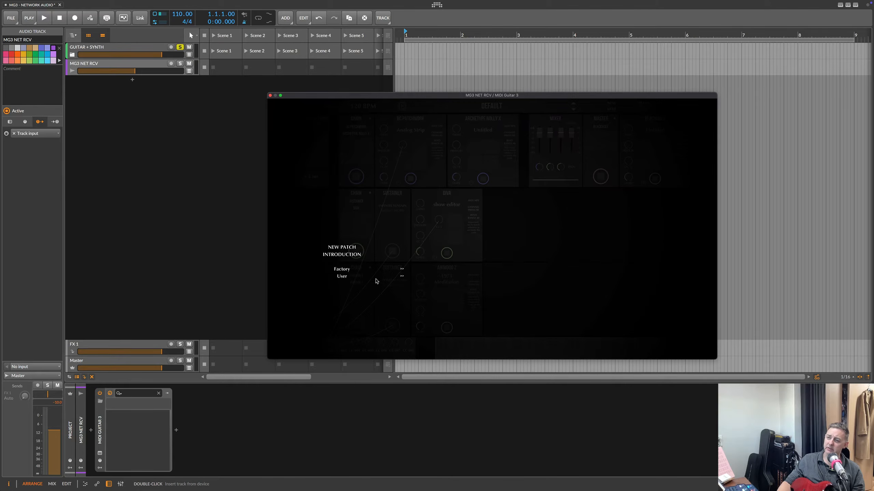
left_click(375, 277)
left_click(492, 265)
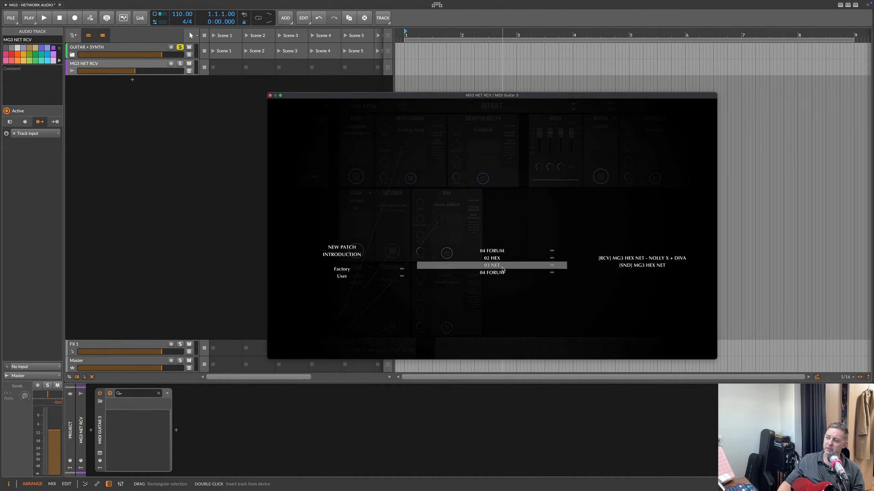
left_click(633, 258)
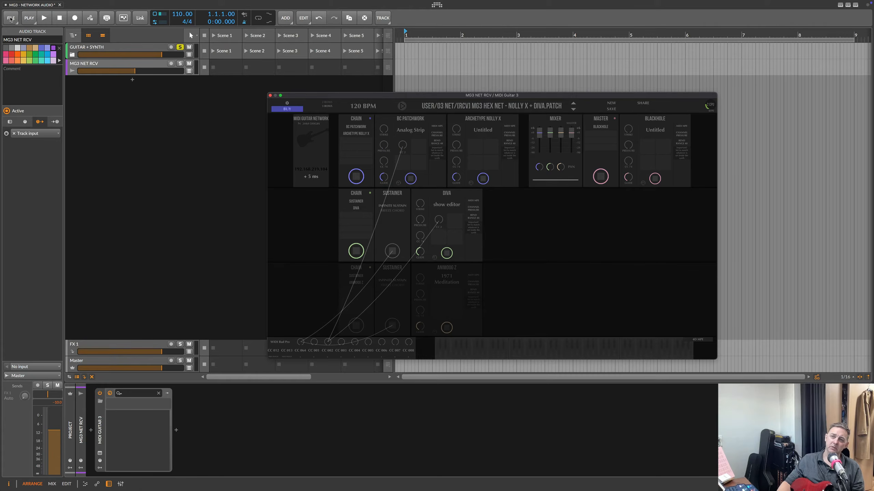
Save the MG3 - NETWORK AUDIO project and quit Bitwig Studio
left_click(11, 19)
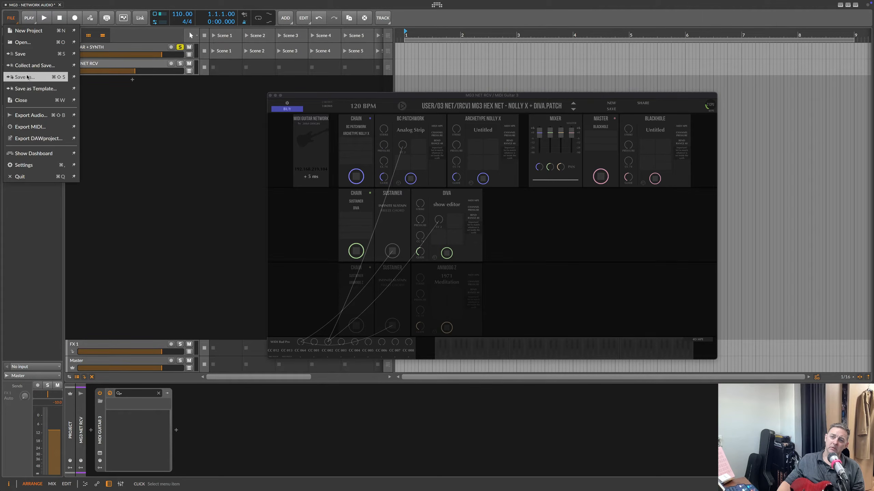
left_click(21, 54)
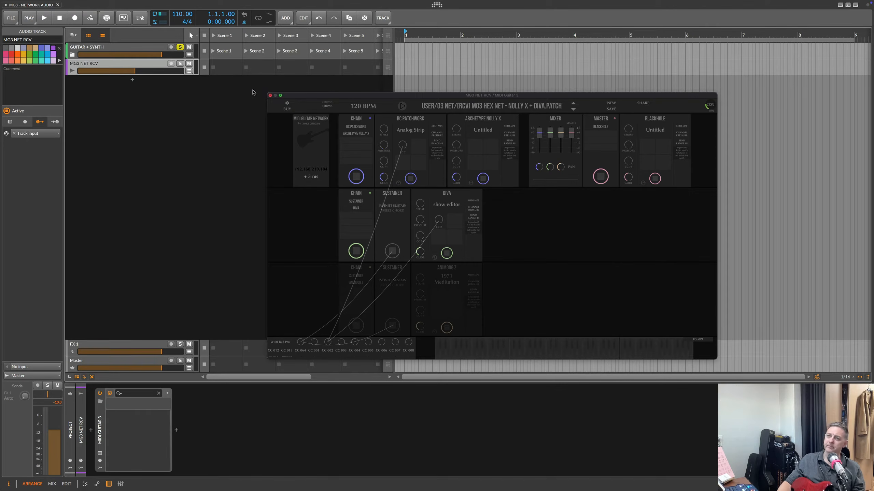
left_click(24, 4)
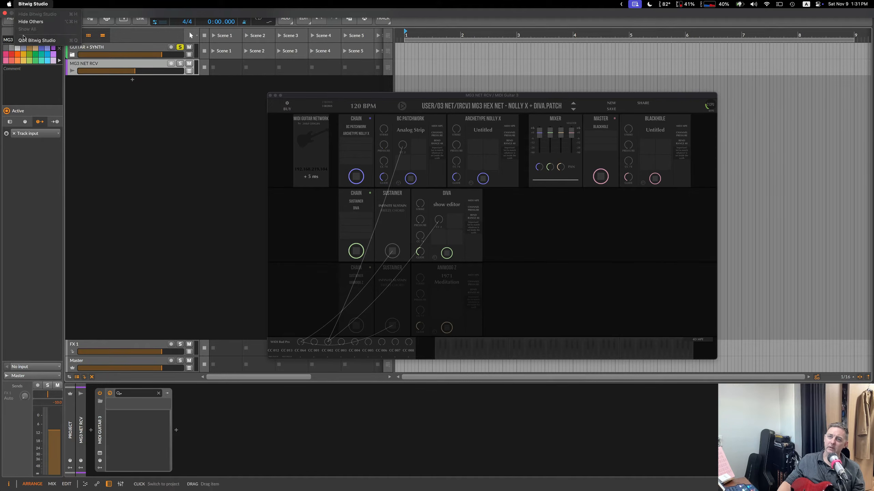
left_click(24, 40)
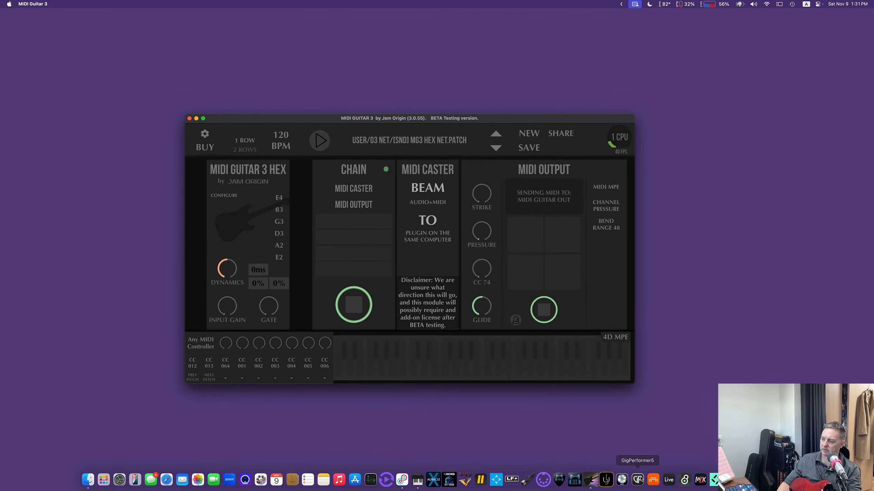
Relaunch Bitwig Studio, open the recent project MG3 - NETWORK AUDIO and allow access to data from other apps
left_click(653, 484)
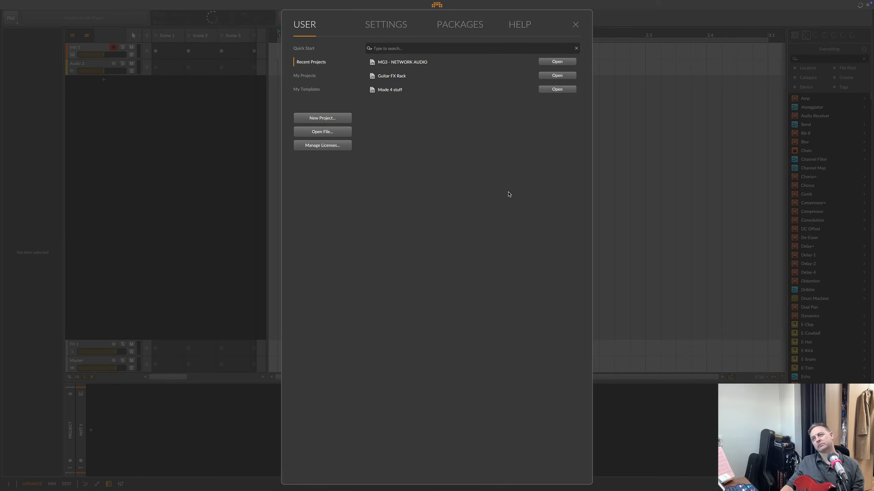
left_click(557, 62)
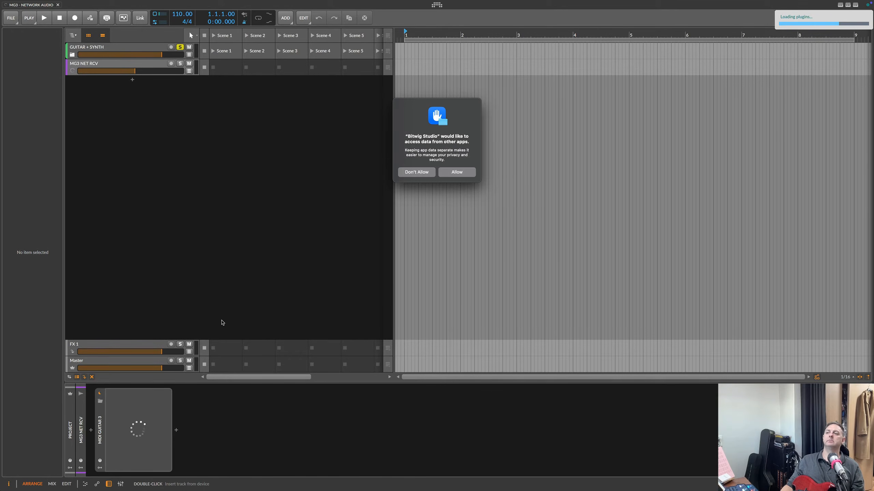
left_click(455, 172)
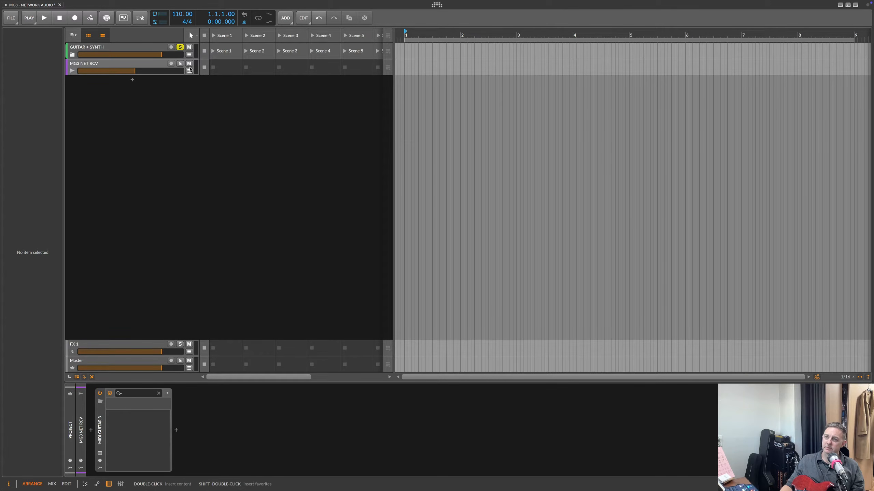
Solo the MG3 NET RCV track, show its MIDI Guitar 3 plugin window and dismiss the development version notice
left_click(180, 64)
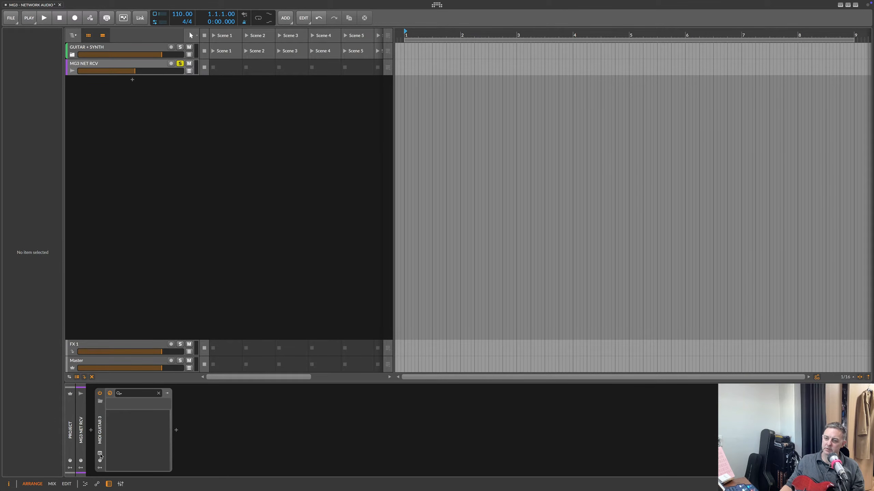
left_click(100, 453)
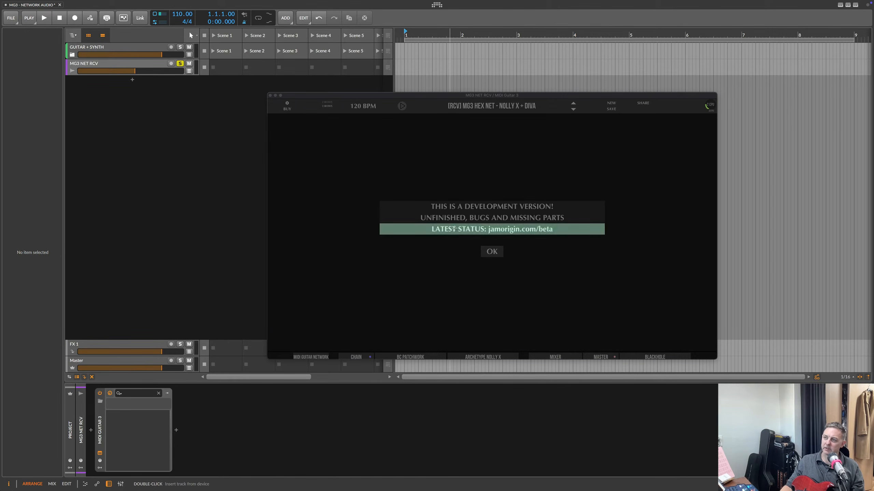
left_click(492, 251)
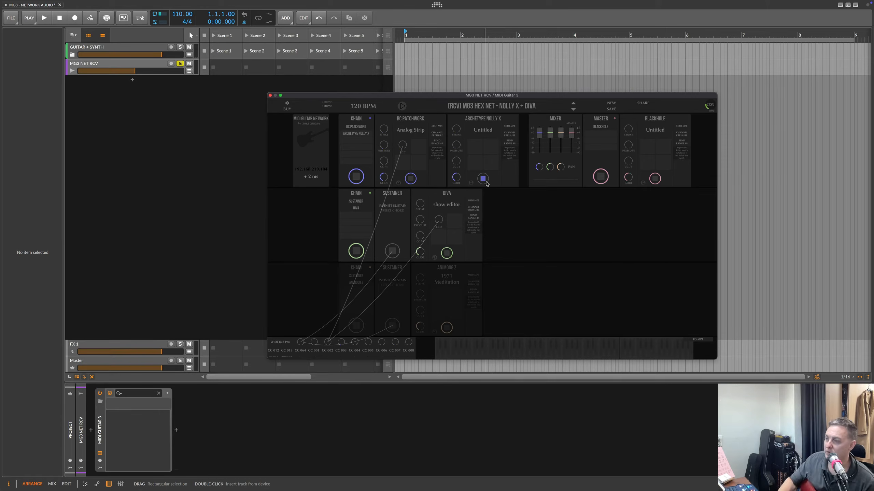
Close the plugin window, move the solo from MG3 NET RCV to the GUITAR + SYNTH group and show the group's child tracks
left_click(270, 96)
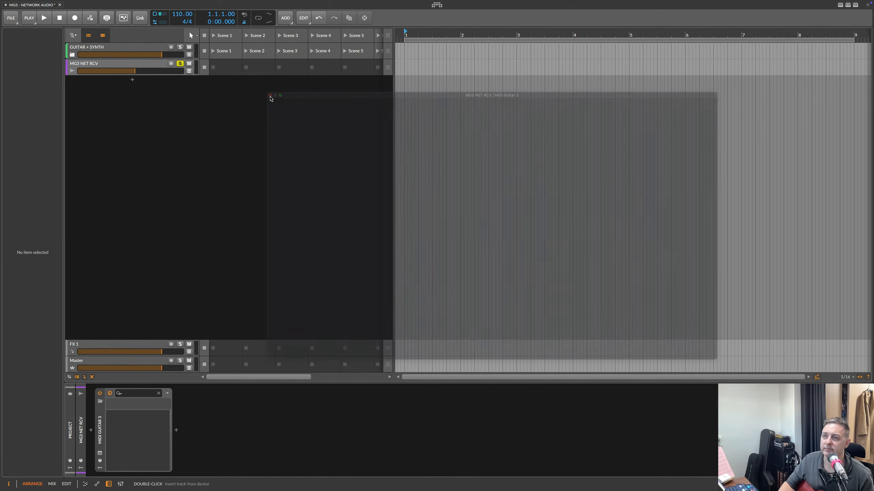
left_click(180, 64)
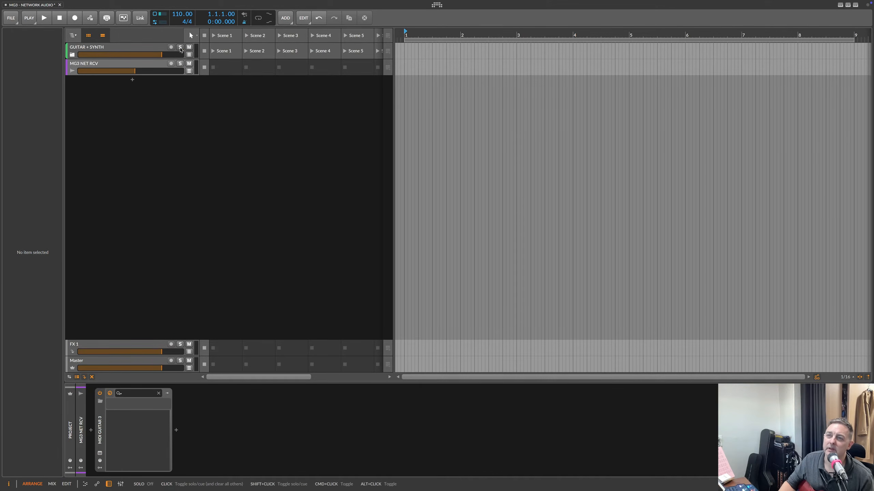
left_click(180, 47)
left_click(72, 55)
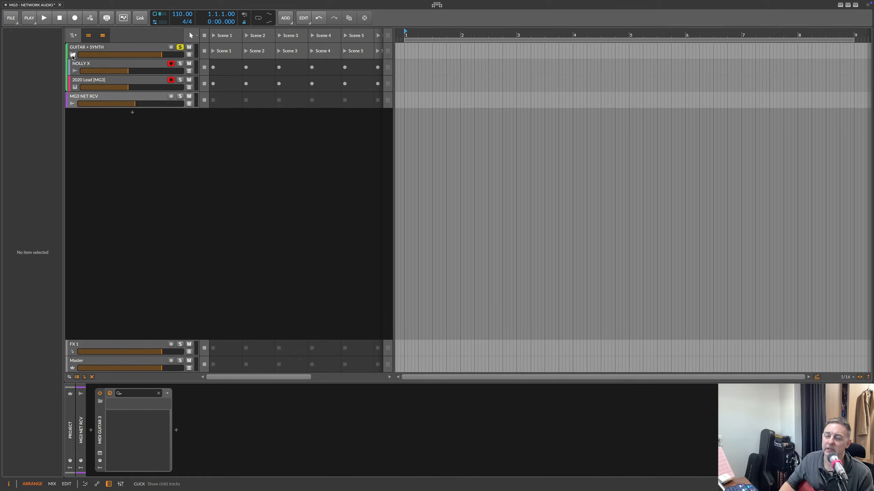
Inspect the NOLLY X track's Blue Cat's PatchWork and Archetype Nolly X devices, briefly disarming the 2020 Lead [MG3] track to hear the guitar alone
left_click(96, 67)
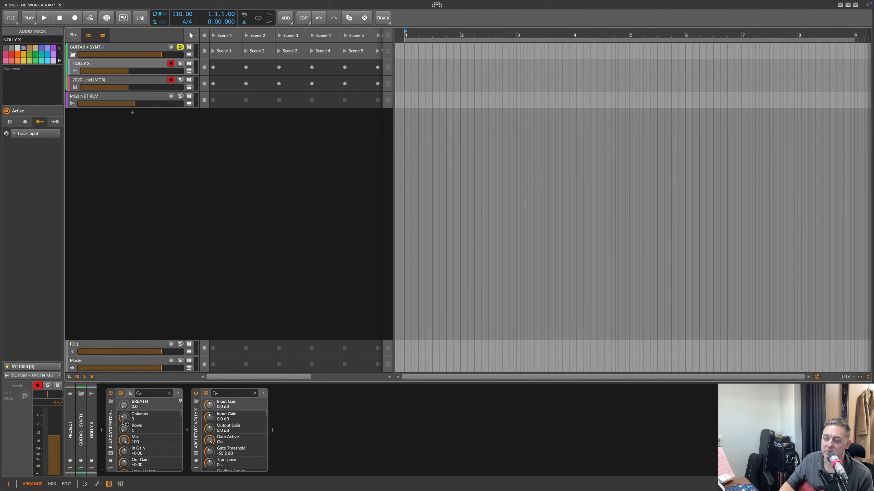
left_click(110, 419)
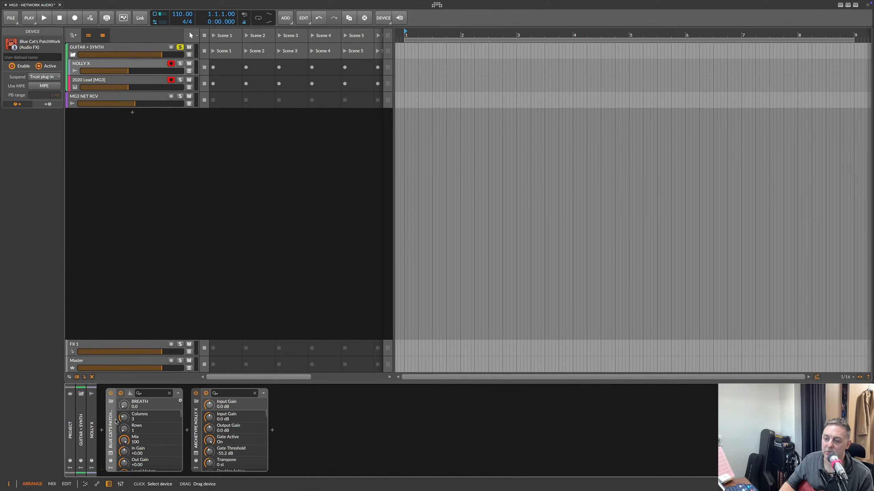
left_click(197, 423)
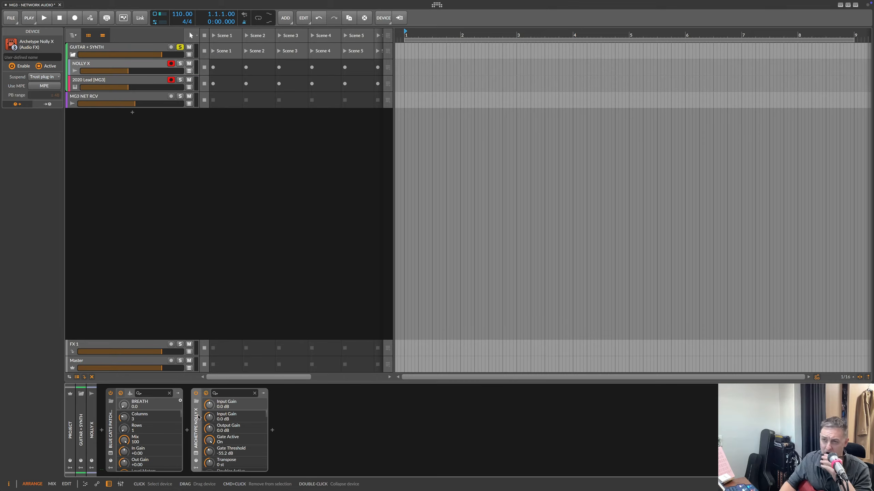
left_click(171, 80)
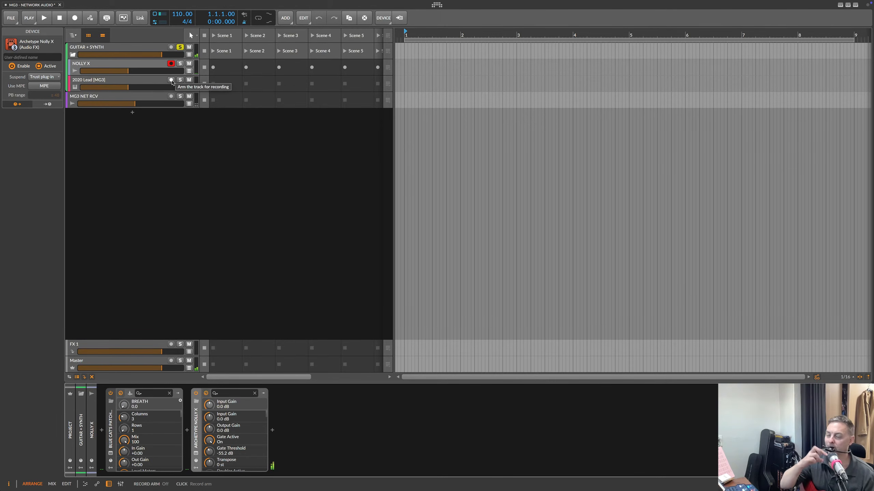
left_click(171, 80)
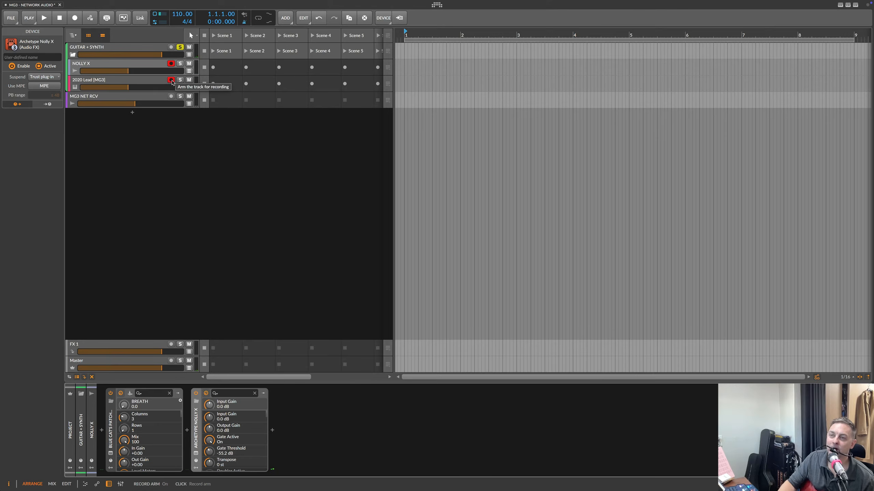
Select the 2020 Lead [MG3] track and choose MIDI Guitar 3 - All Channels as its note input
left_click(140, 82)
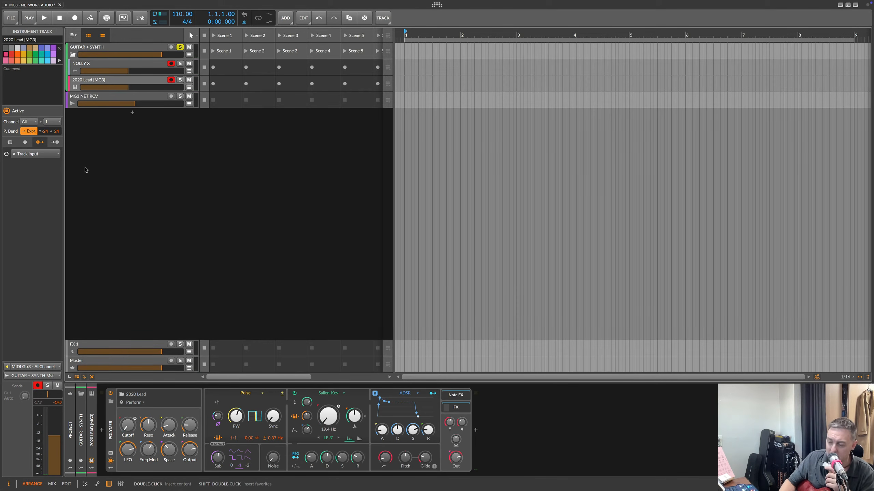
left_click(38, 367)
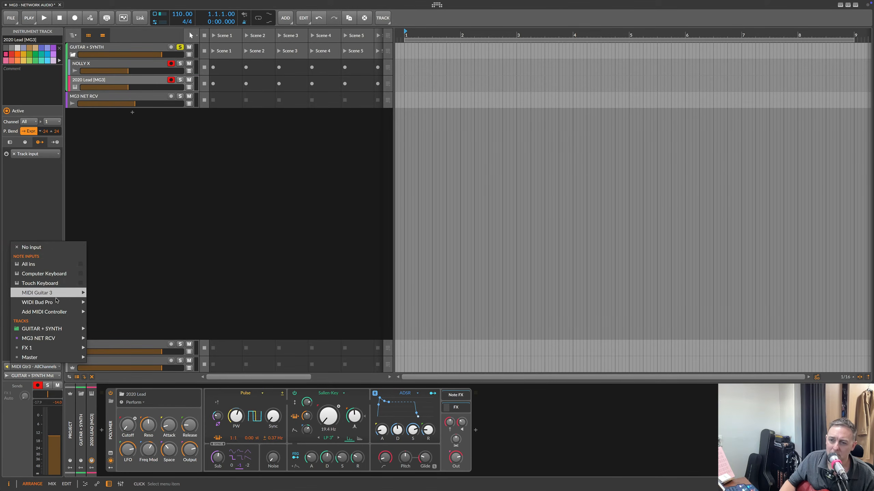
mouse_move(76, 296)
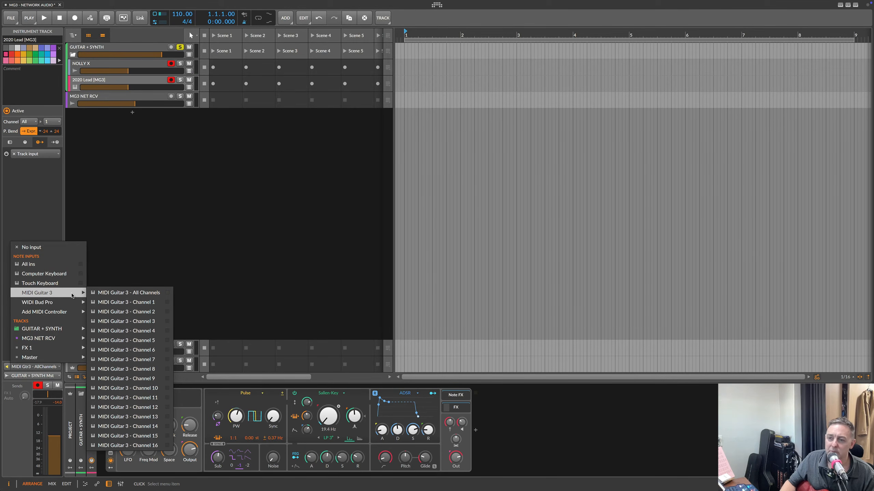
left_click(101, 296)
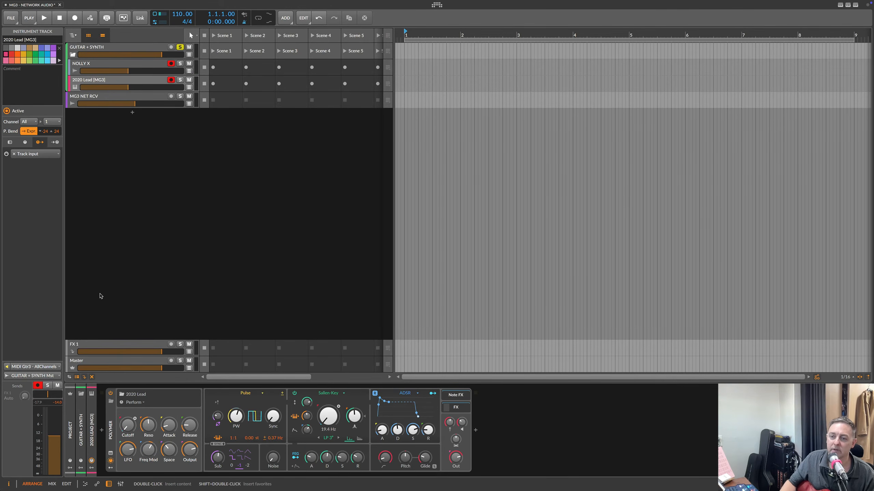
Review the note inputs offered for the 2020 Lead [MG3] track and close the list
left_click(33, 367)
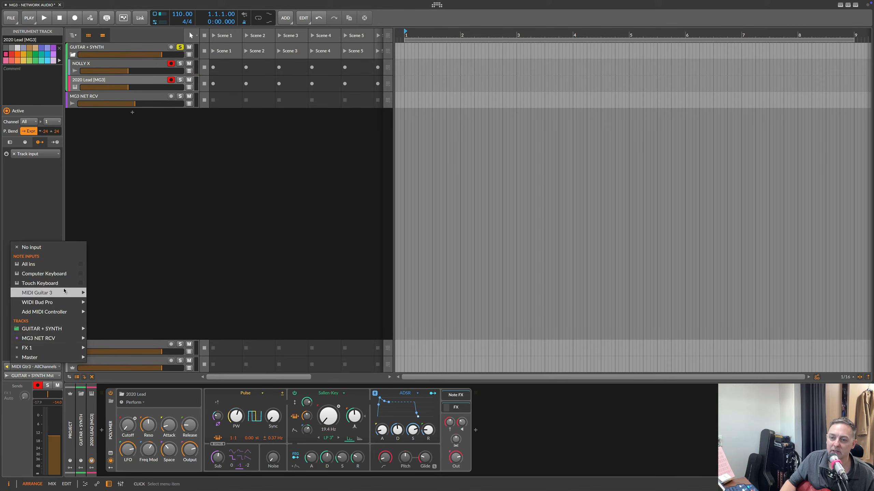
mouse_move(66, 294)
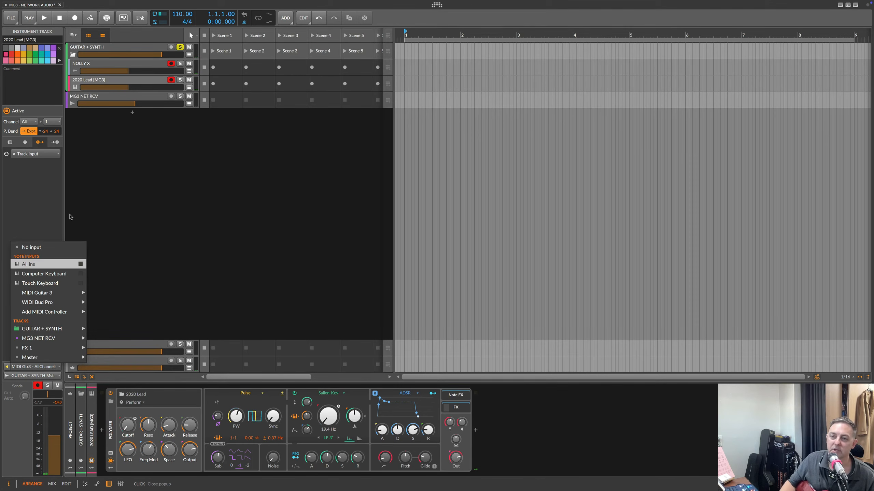
left_click(44, 203)
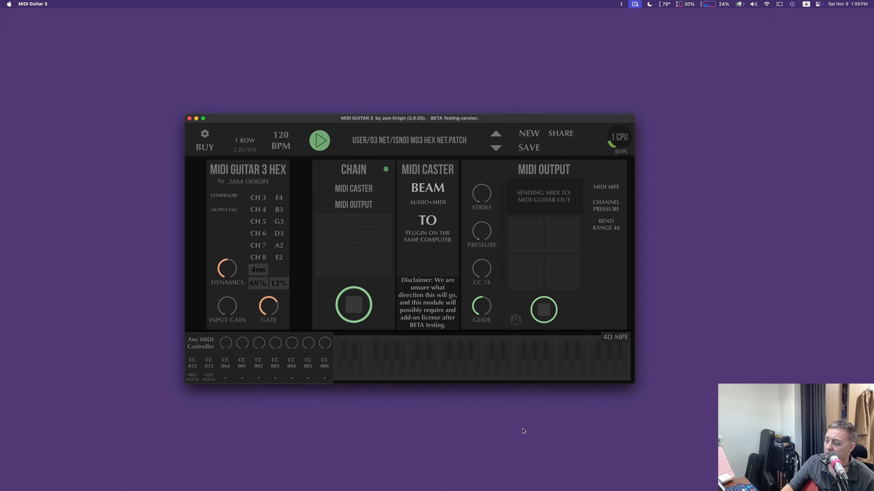
Switch to Logic Pro and create an empty project
mouse_move(543, 482)
left_click(621, 481)
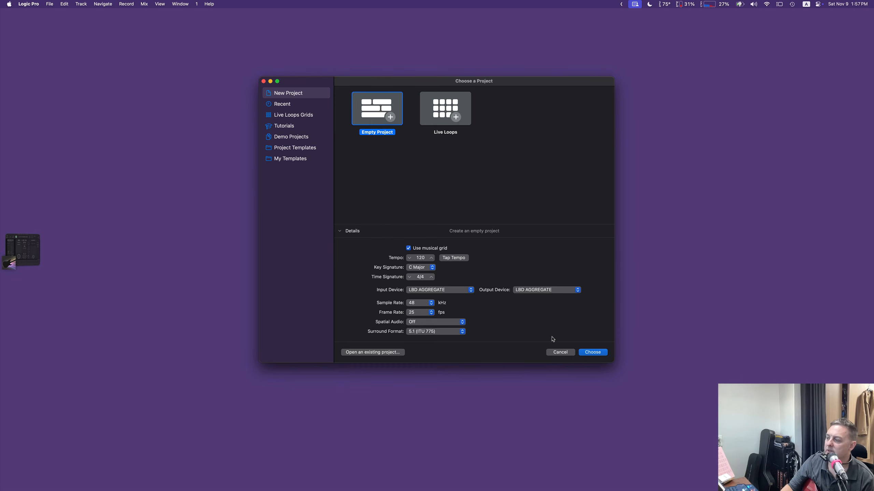
left_click(591, 352)
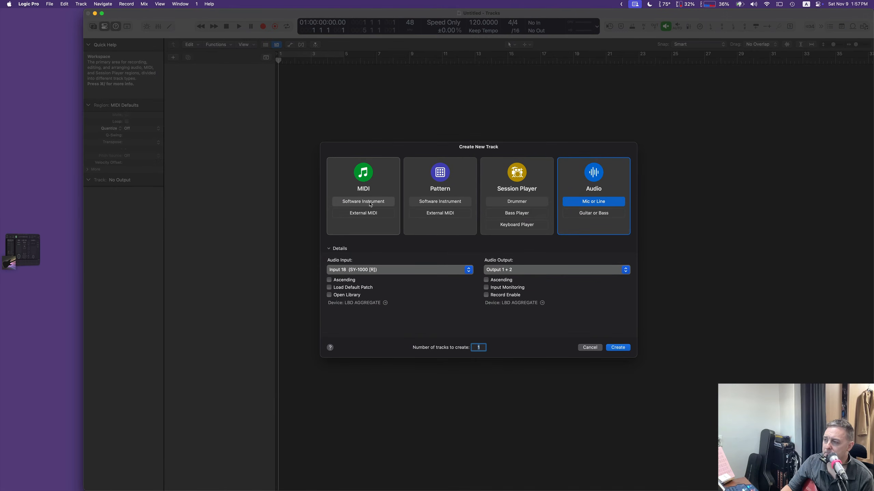
Add one audio track with its audio input set to No Input
left_click(416, 273)
left_click(366, 136)
left_click(619, 348)
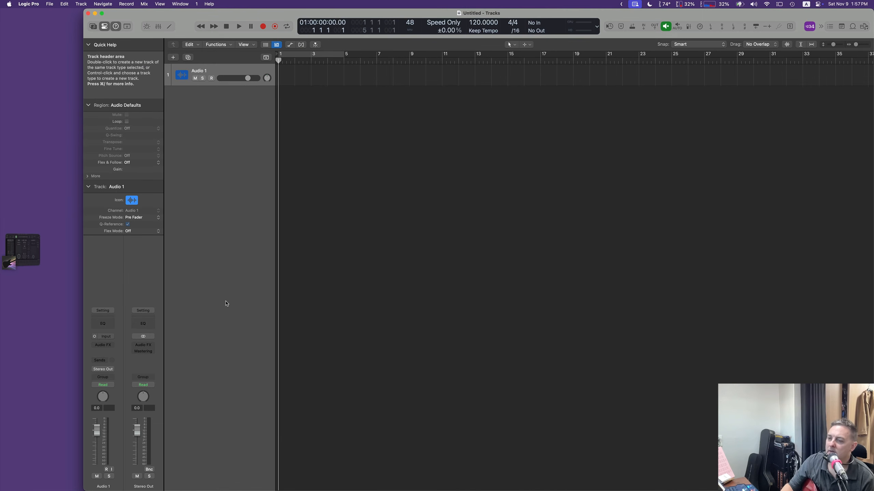
Insert the mono version of MIDI Guitar 3 on the Audio 1 track and allow access to data from other apps
left_click(112, 346)
mouse_move(113, 347)
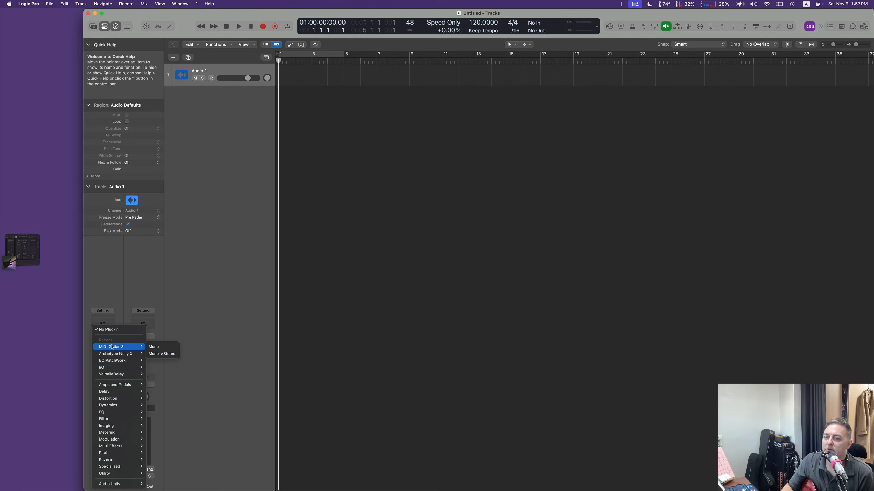
left_click(161, 347)
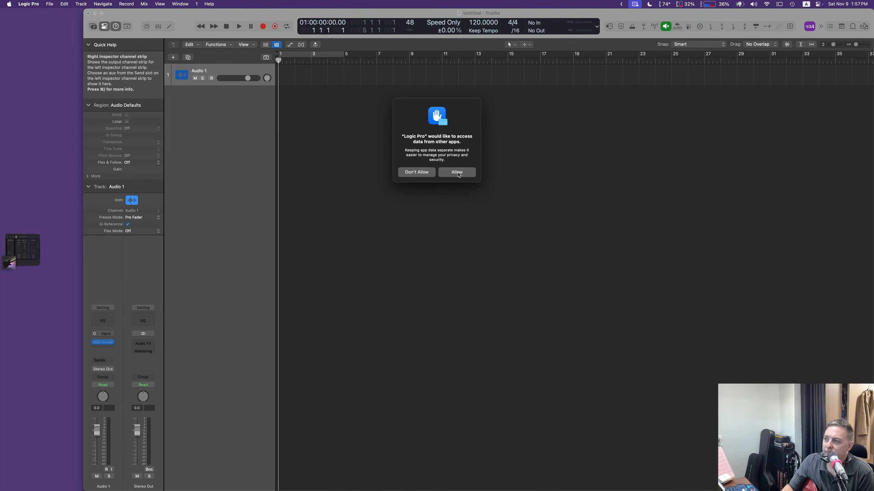
left_click(454, 167)
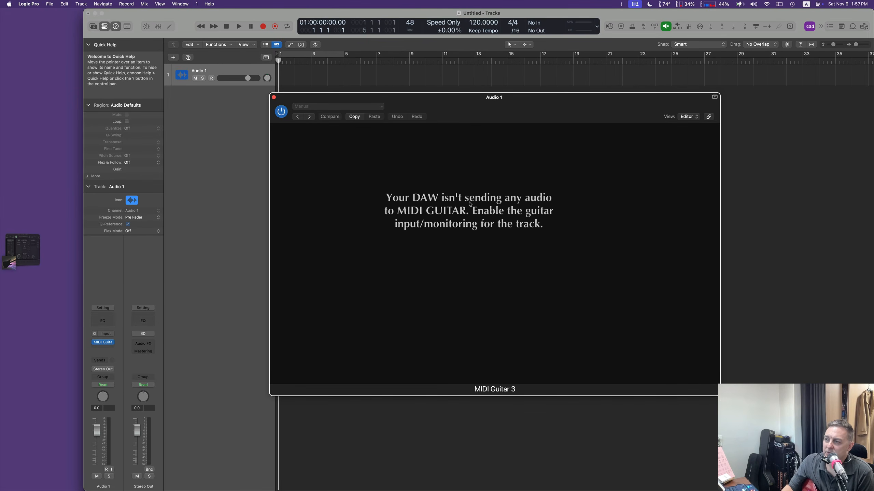
Record-enable the Audio 1 track with Input 13 as its source and turn on input monitoring
left_click(211, 78)
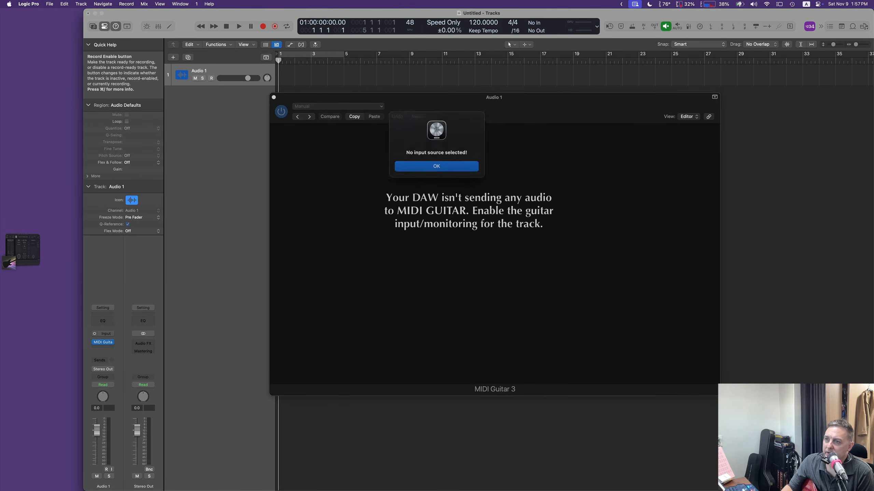
key("Return")
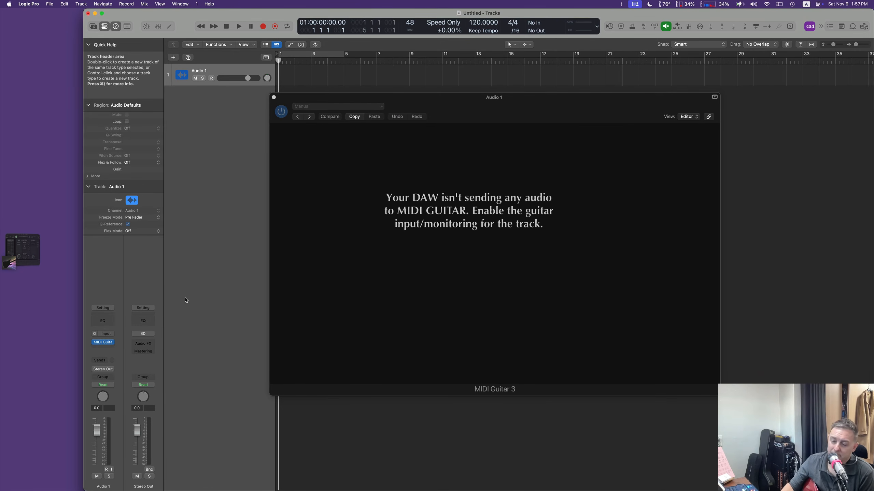
left_click(108, 334)
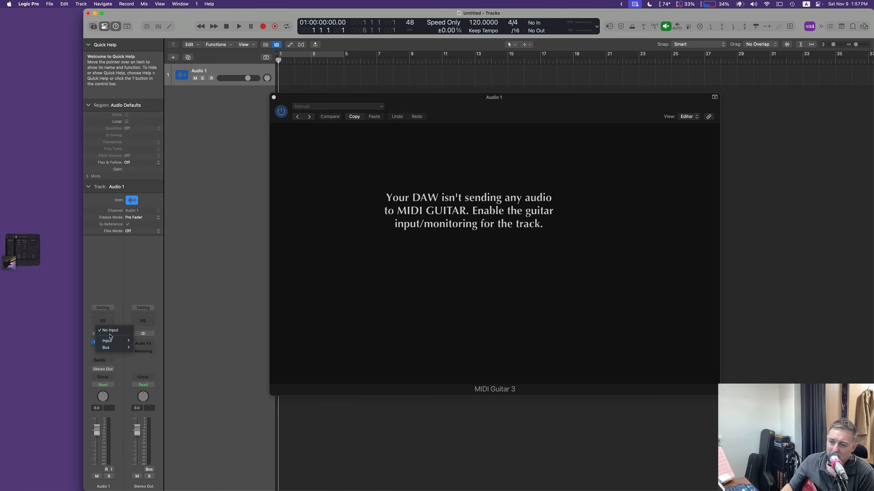
mouse_move(121, 344)
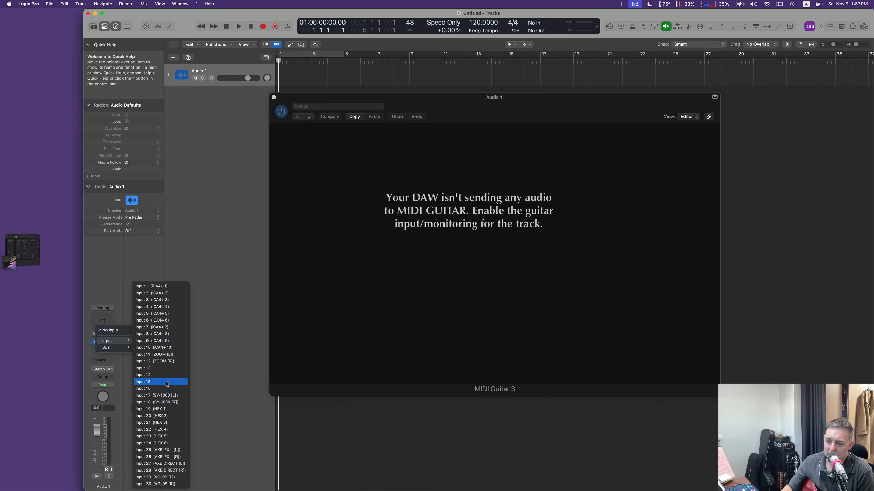
left_click(167, 368)
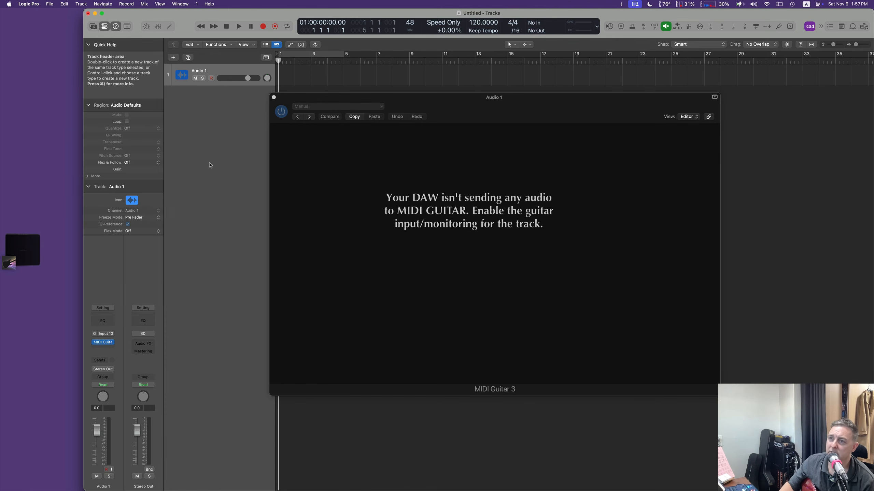
left_click(112, 469)
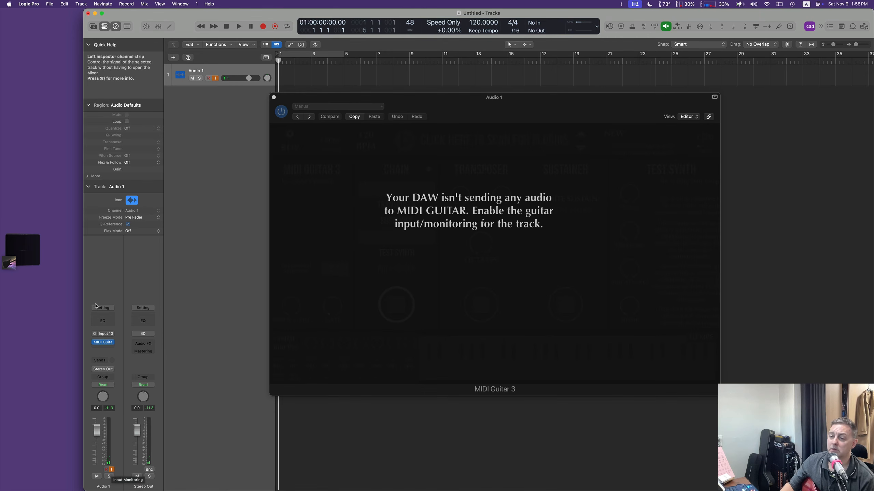
Set the Audio 1 track's input to Input 18 (SY-1000 [R]) and reopen the MIDI Guitar 3 plugin window
left_click(108, 334)
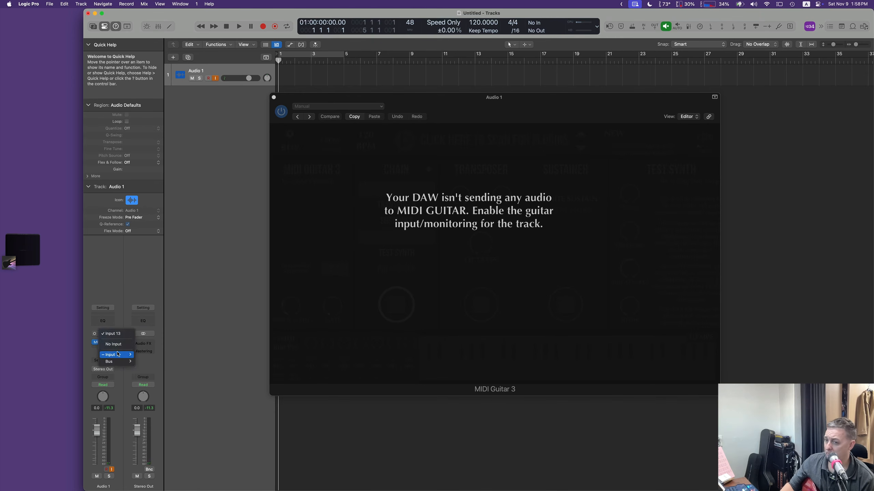
mouse_move(119, 354)
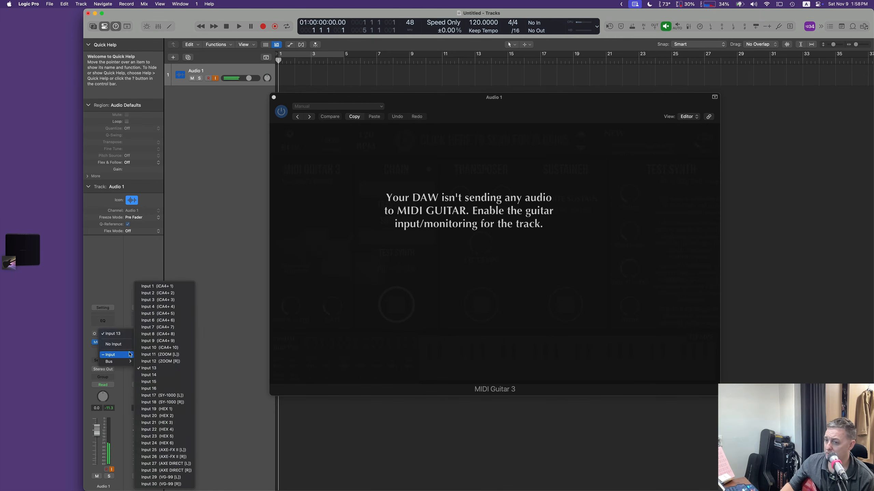
left_click(167, 402)
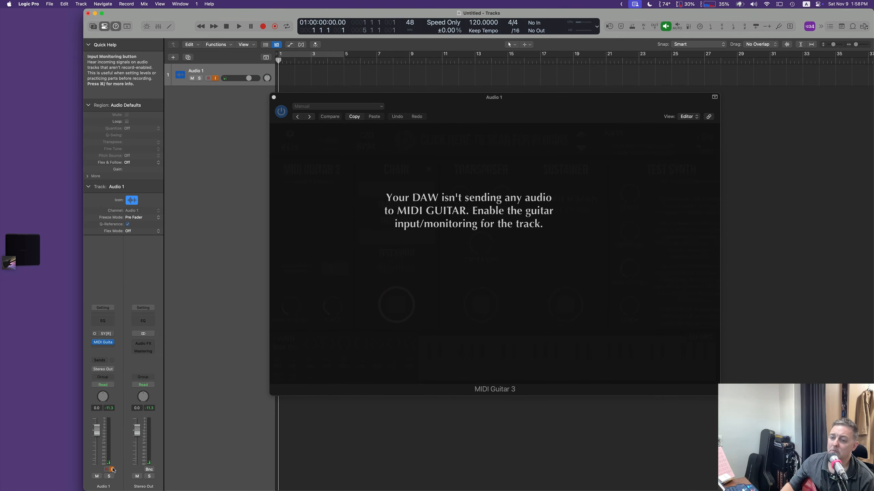
left_click(406, 223)
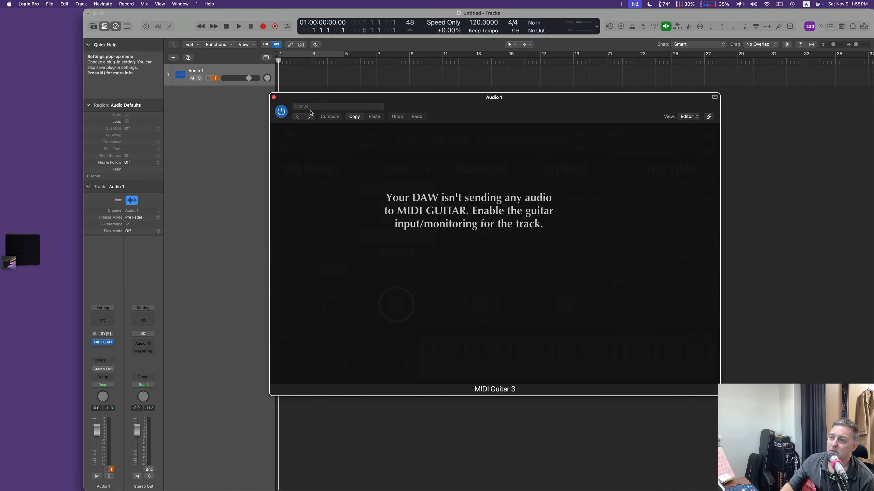
left_click(273, 98)
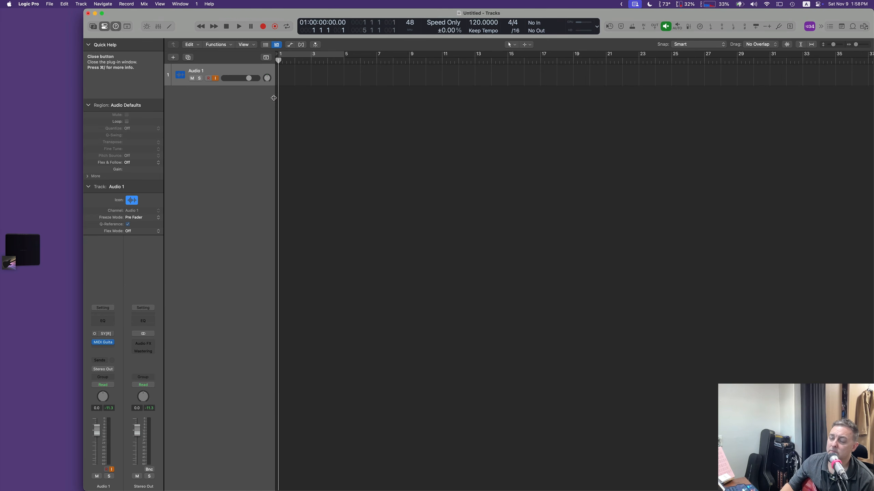
left_click(103, 342)
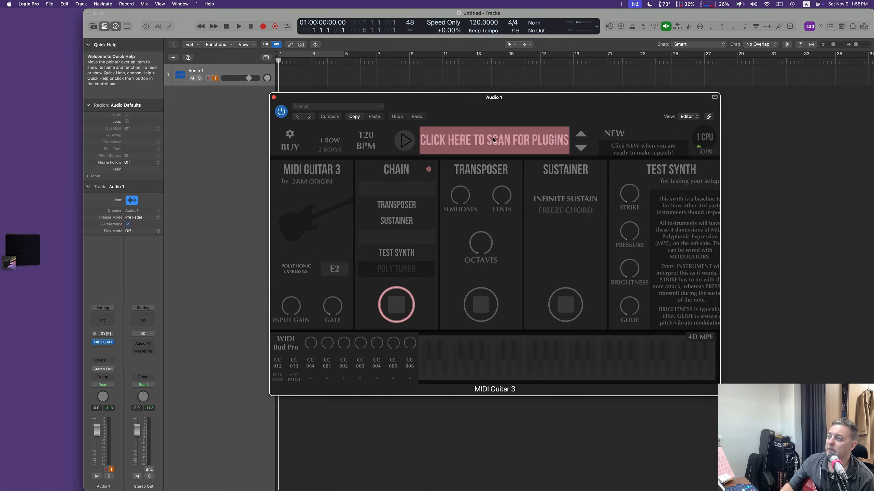
Load the user patch [RCV] MG3 HEX NET - NOLLY X + DIVA from the 03 NET folder in the plugin
left_click(493, 140)
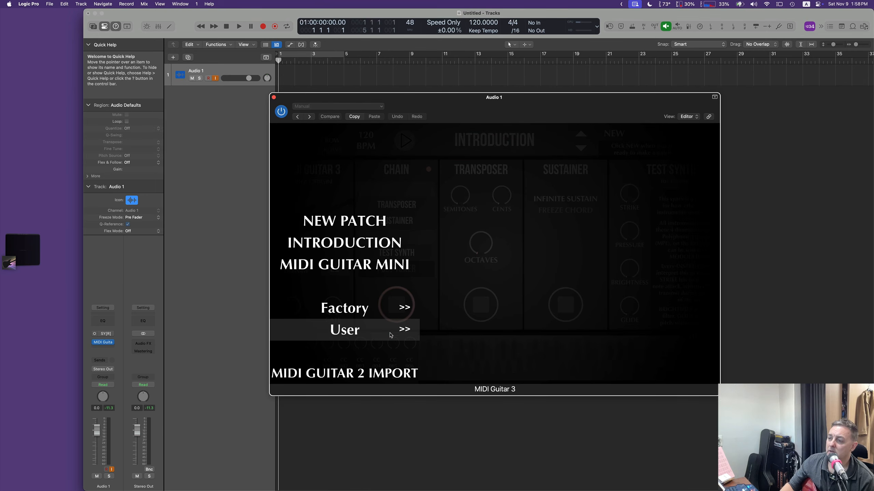
mouse_move(391, 335)
mouse_move(531, 283)
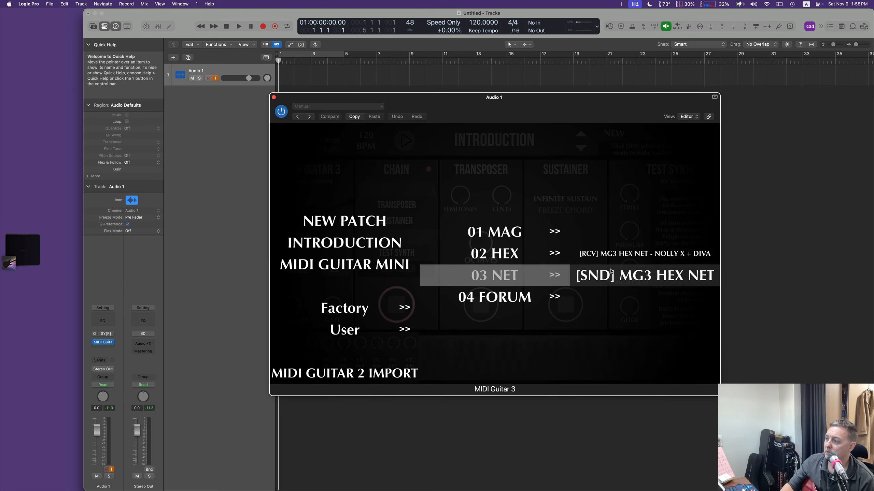
left_click(608, 273)
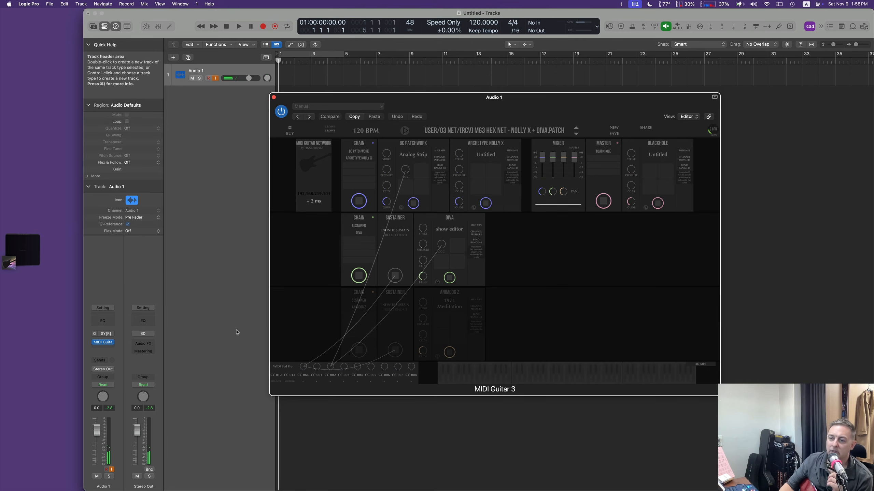
Test the beamed patch with the Audio 1 track's input set to Input 13, and with Input 9 (iCA4+ 9)
left_click(110, 334)
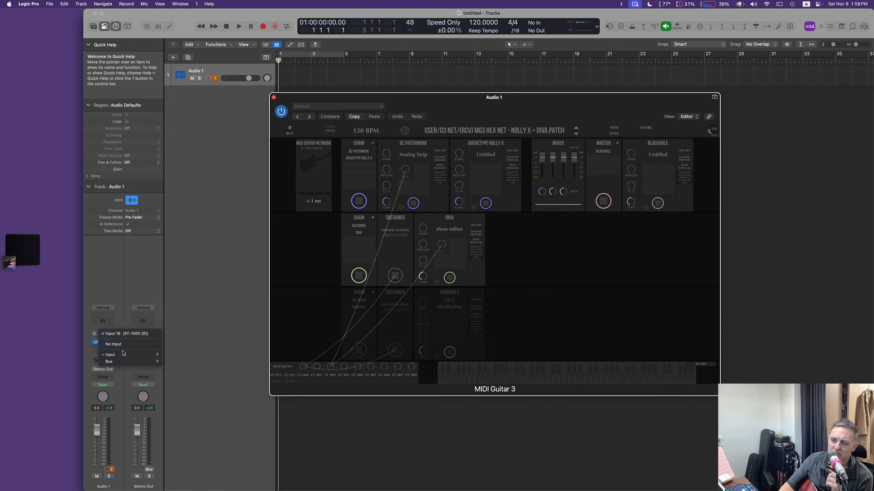
mouse_move(123, 355)
left_click(176, 368)
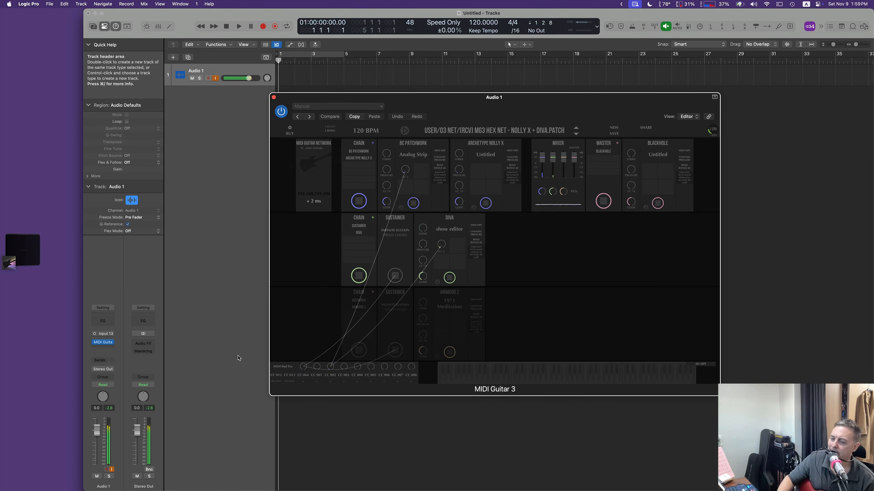
left_click(109, 336)
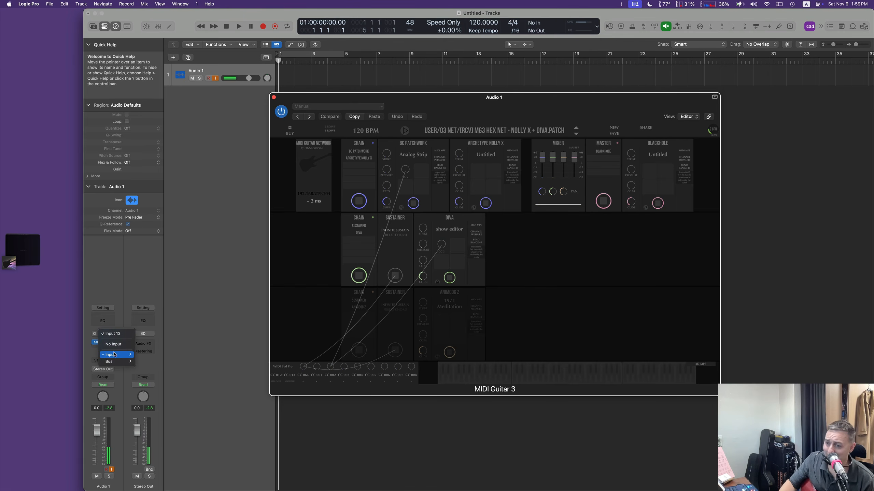
key("Escape")
left_click(106, 334)
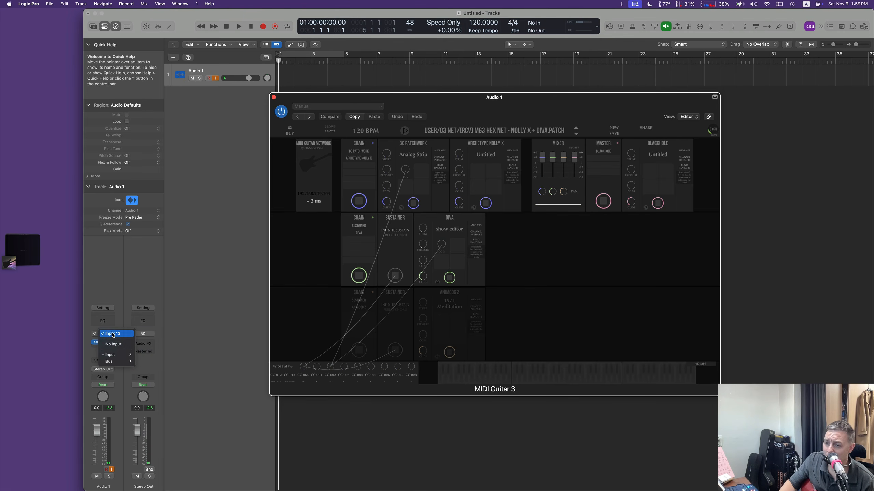
mouse_move(120, 356)
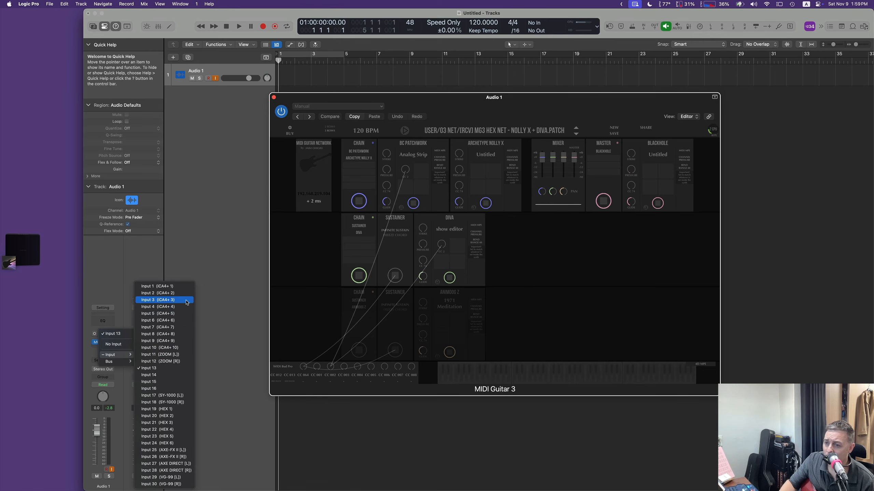
left_click(172, 341)
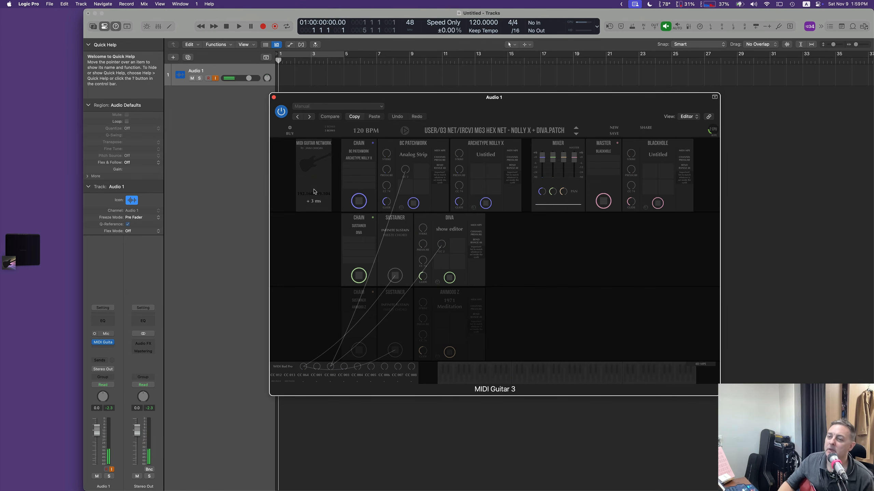
Delete the Audio 1 track after closing its plugin window, and close the standalone MIDI Guitar 3 app
left_click(274, 98)
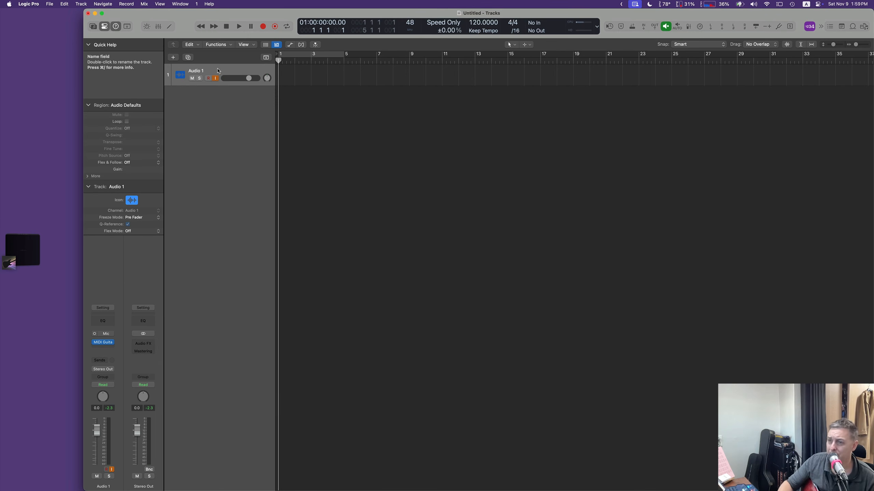
key("alt+super+n")
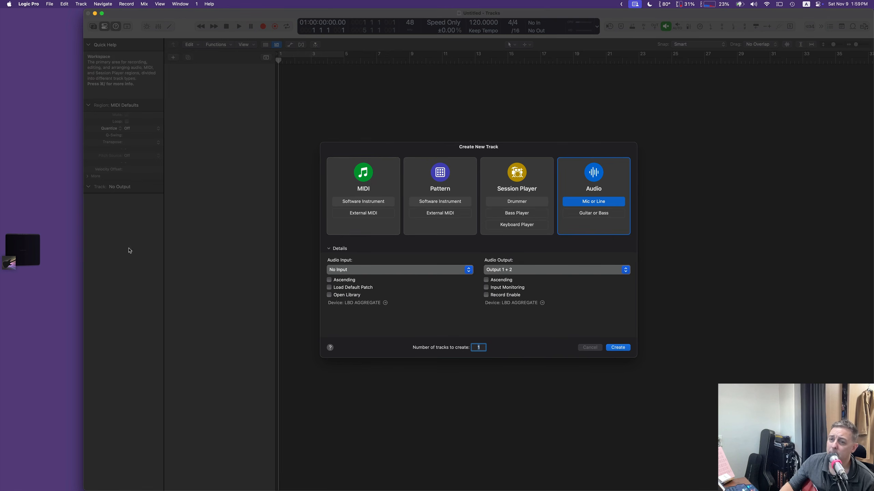
left_click(24, 250)
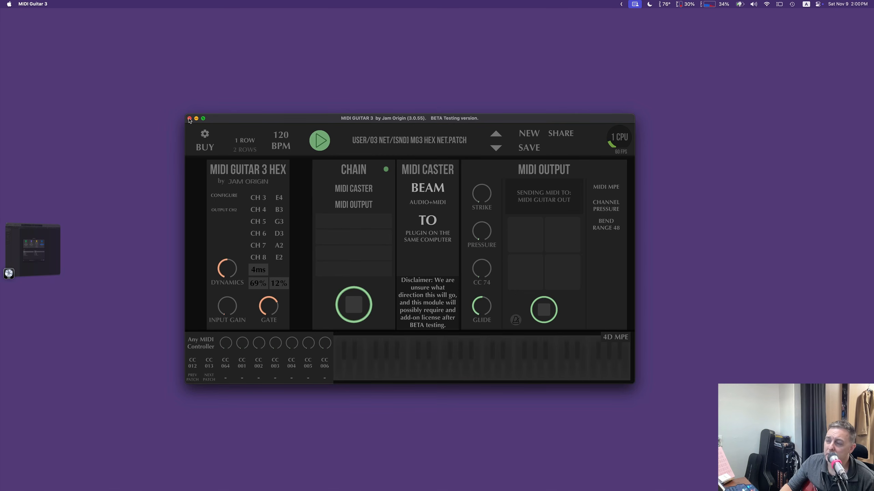
left_click(189, 119)
Return to Logic Pro and quit it without saving the Untitled project
left_click(53, 242)
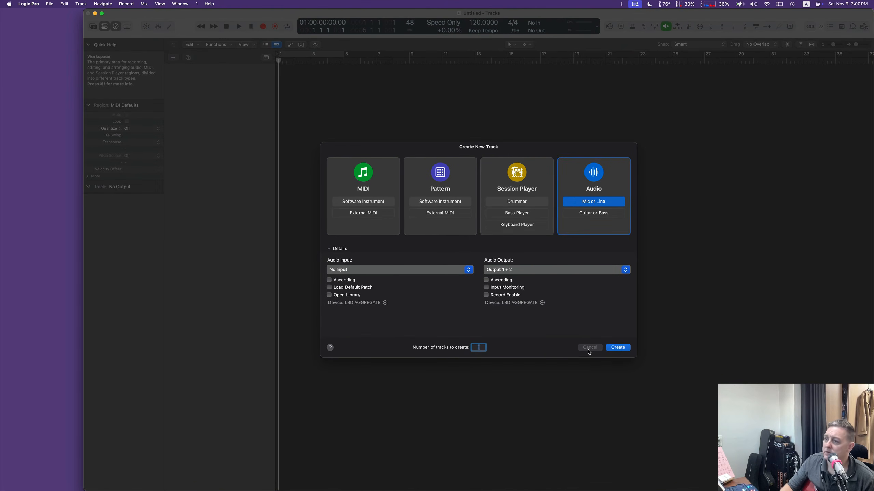
key("Escape")
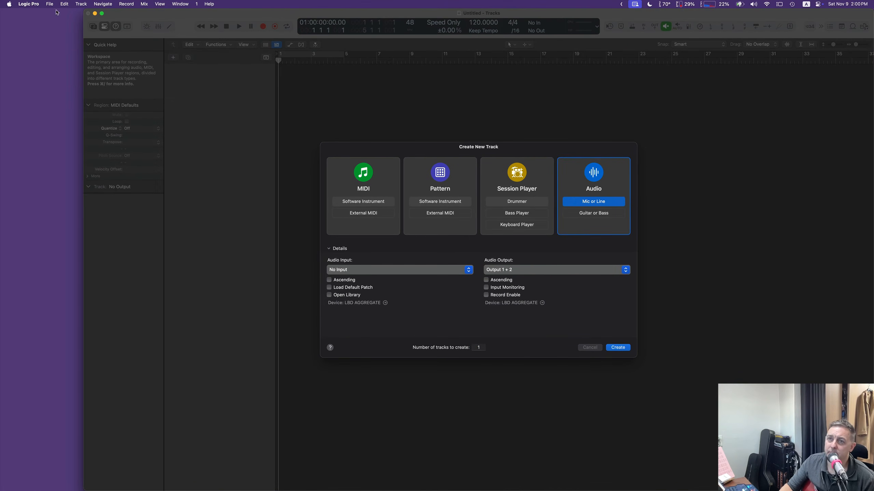
left_click(30, 4)
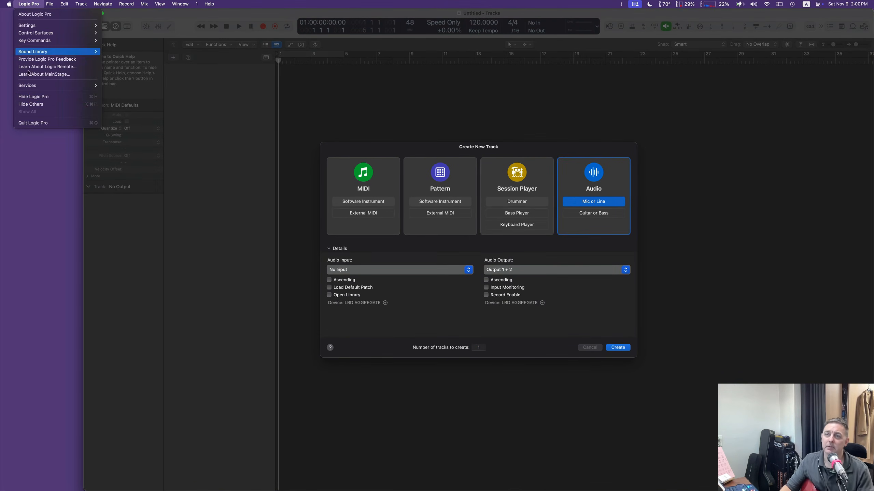
left_click(44, 126)
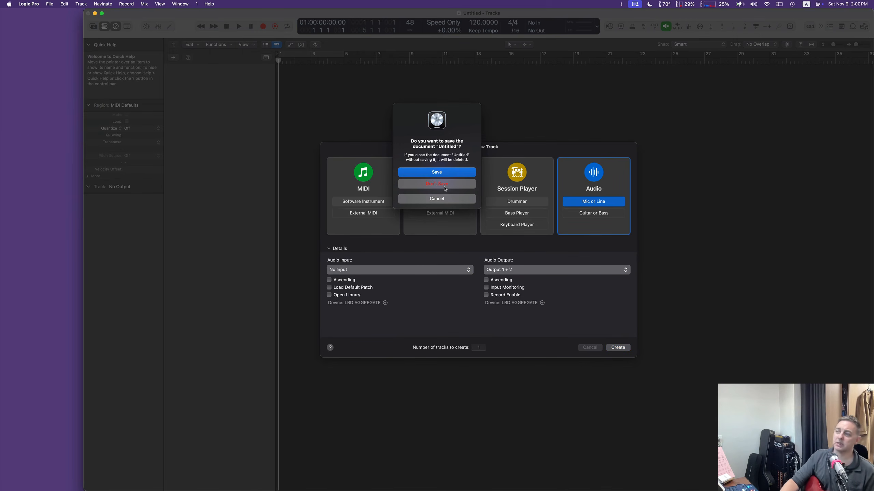
left_click(443, 187)
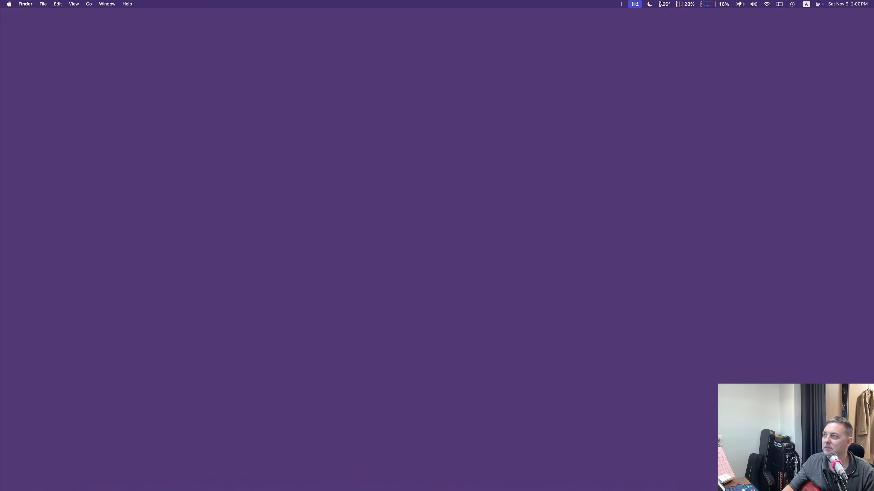
left_click(621, 4)
left_click(580, 5)
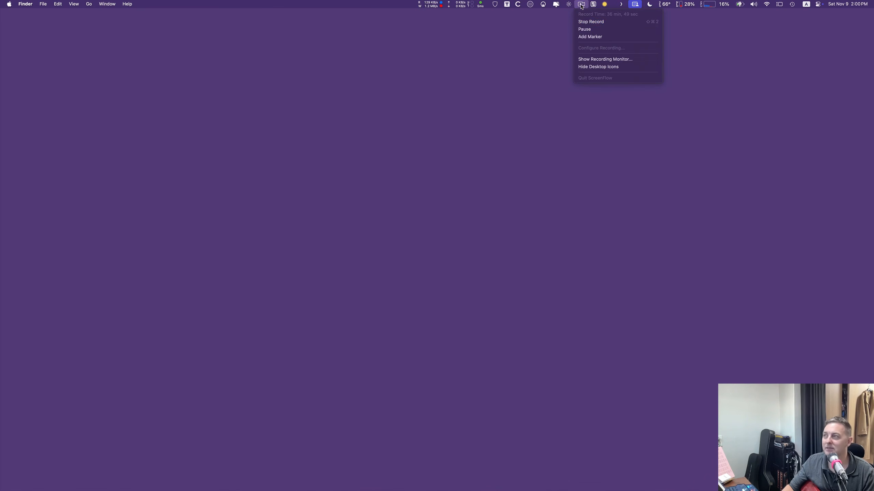